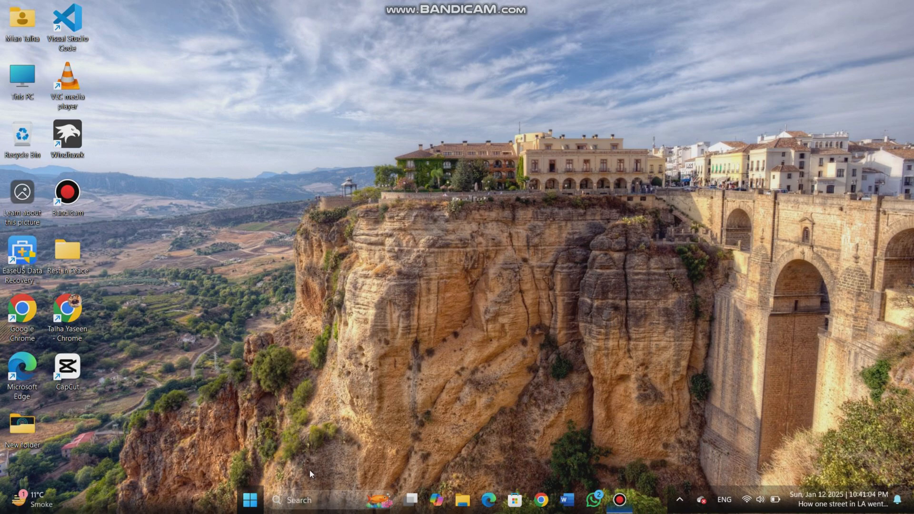
Step: Search Windows for "windows fea" and open the Turn Windows features on or off dialog
click(319, 499)
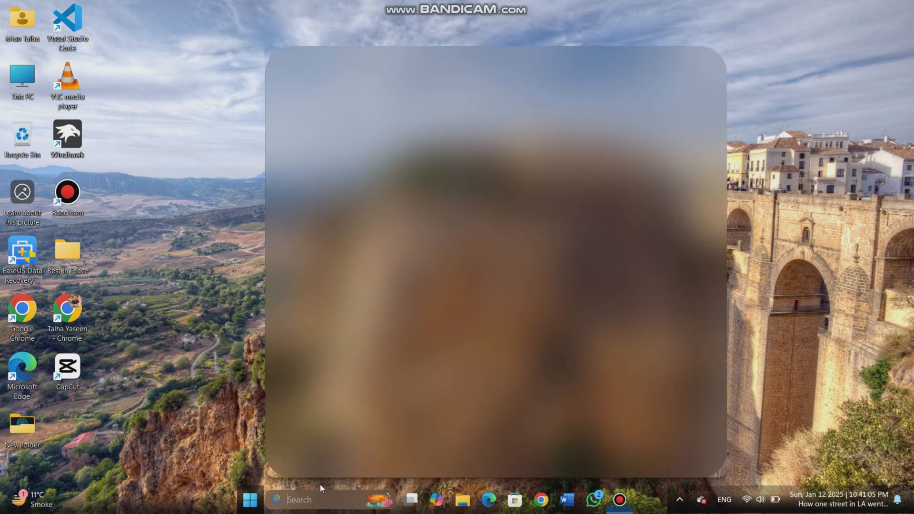
text(windo)
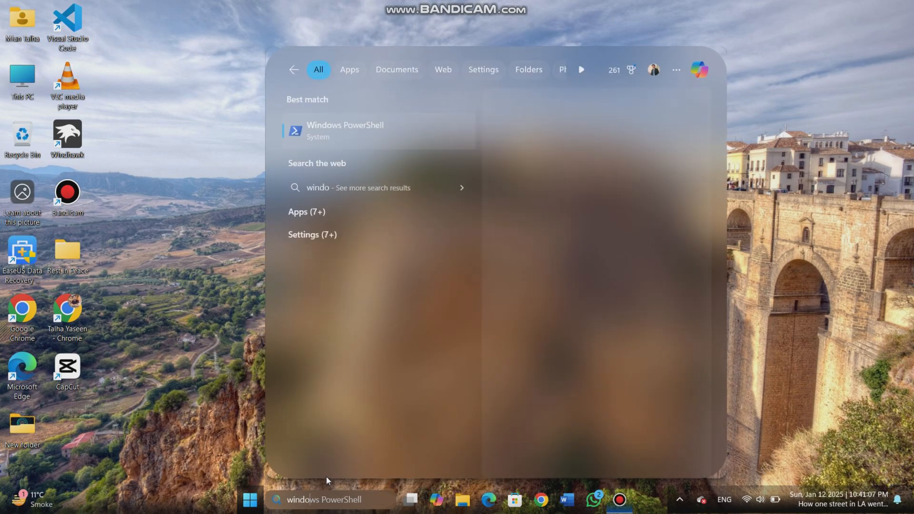
text(ws fea)
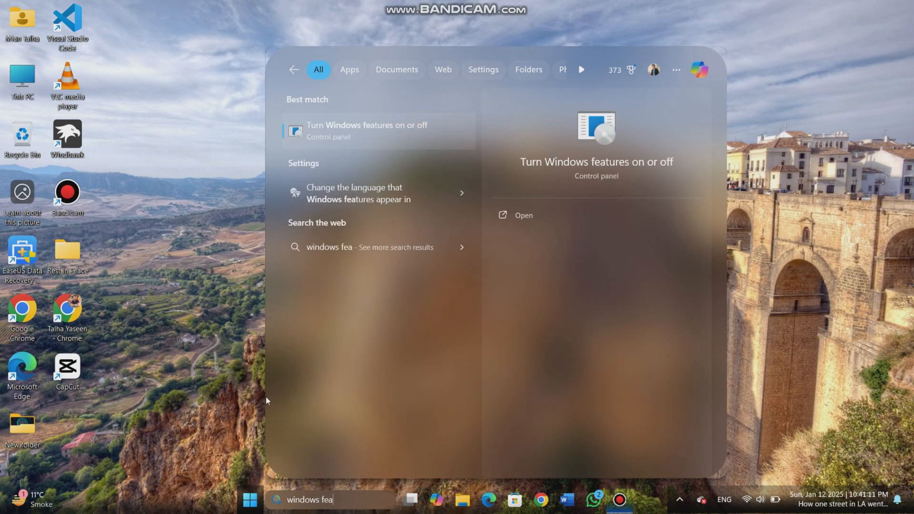
click(387, 132)
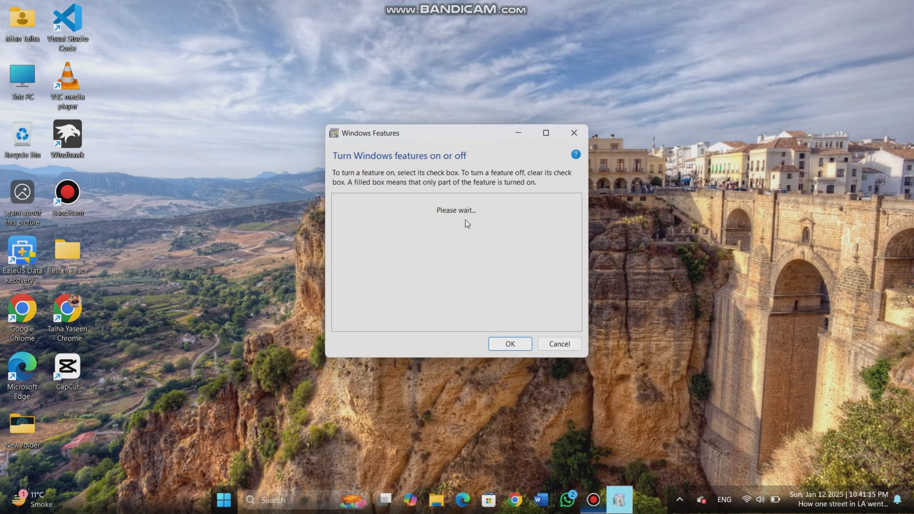
Step: Enable the Windows Hypervisor Platform and Virtual Machine Platform features and apply the change
drag(575, 245, 570, 313)
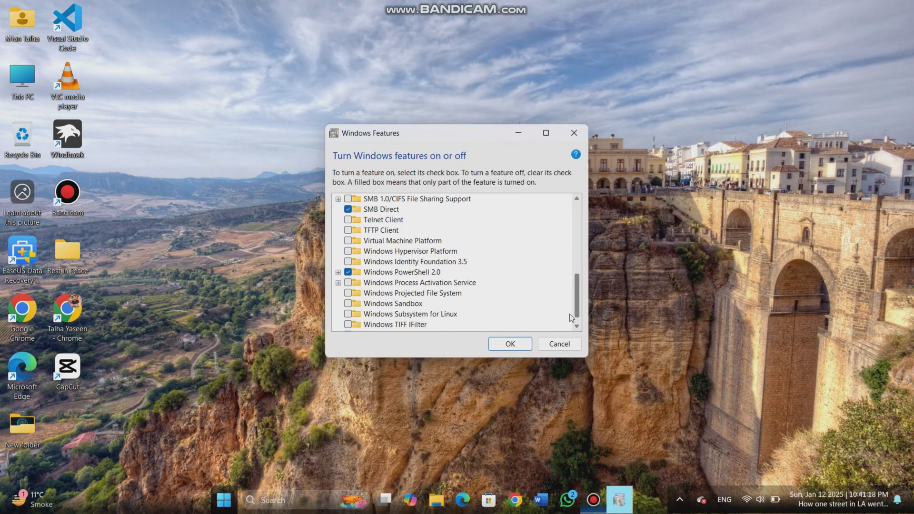
click(348, 252)
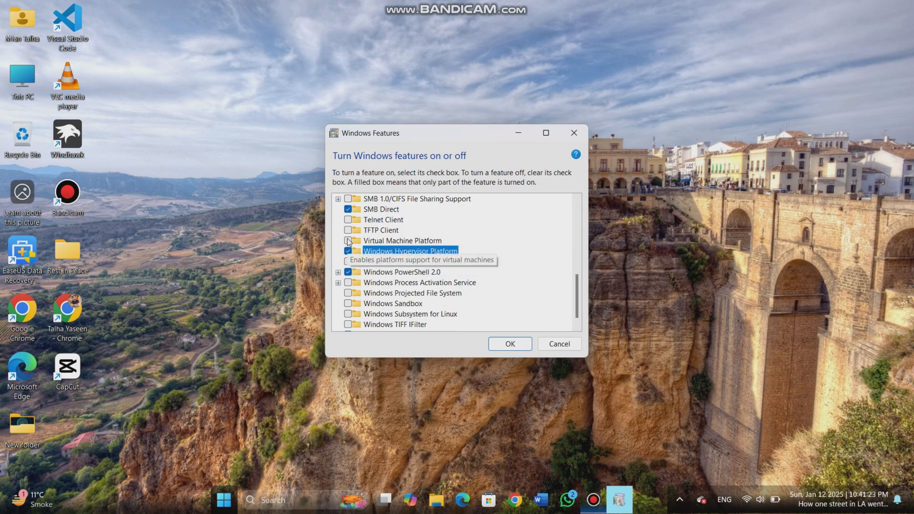
click(348, 240)
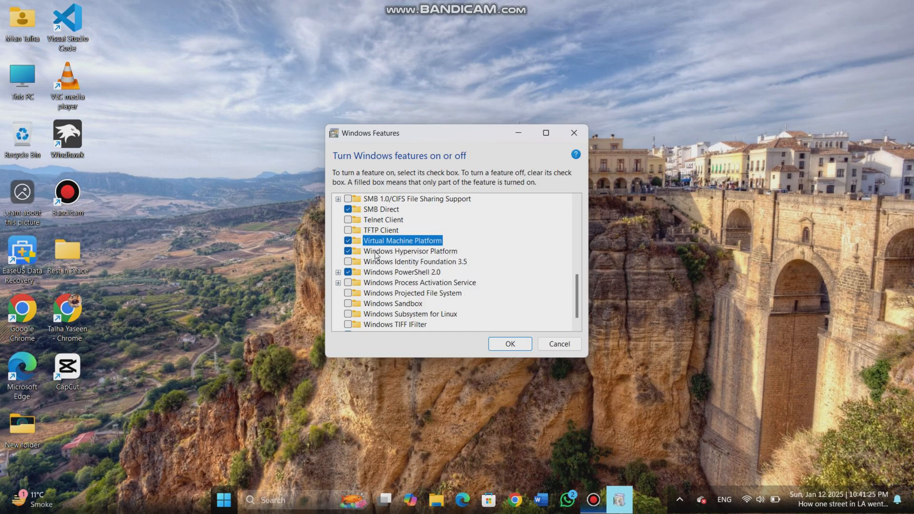
click(515, 341)
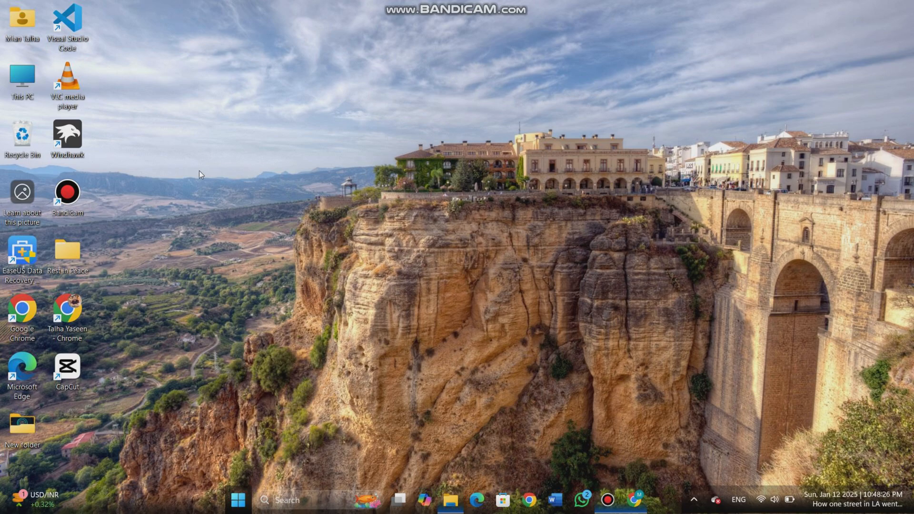
Step: Switch to Chrome, search for "wsa github" and open the MustardChef/WSABuilds repository
click(634, 499)
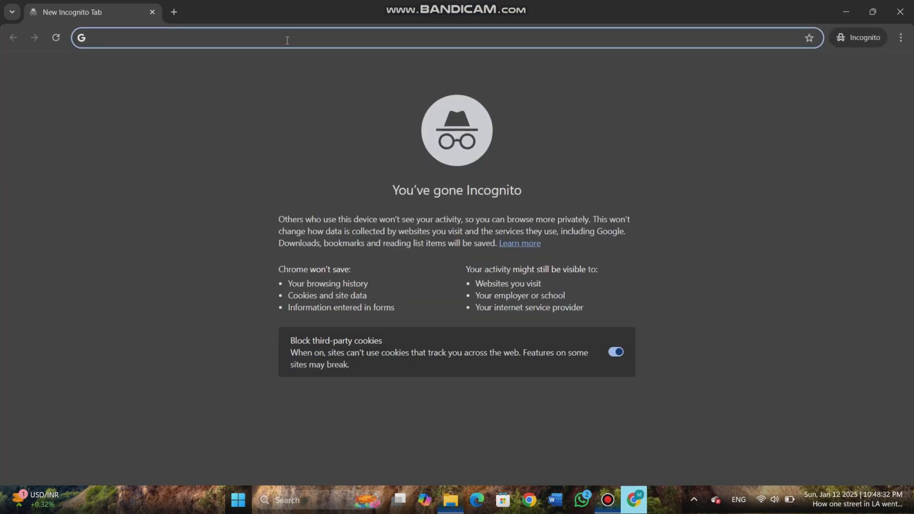
text(wsa github)
key(Return)
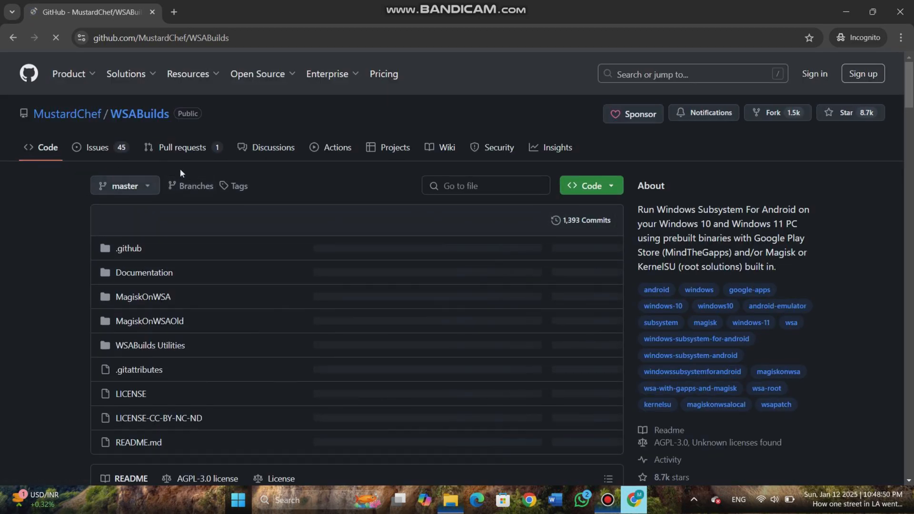
Step: Open the latest stable build's download page for Windows 11 x64 from the WSABuilds README
scroll(262, 227, down, 2)
scroll(263, 227, down, 5)
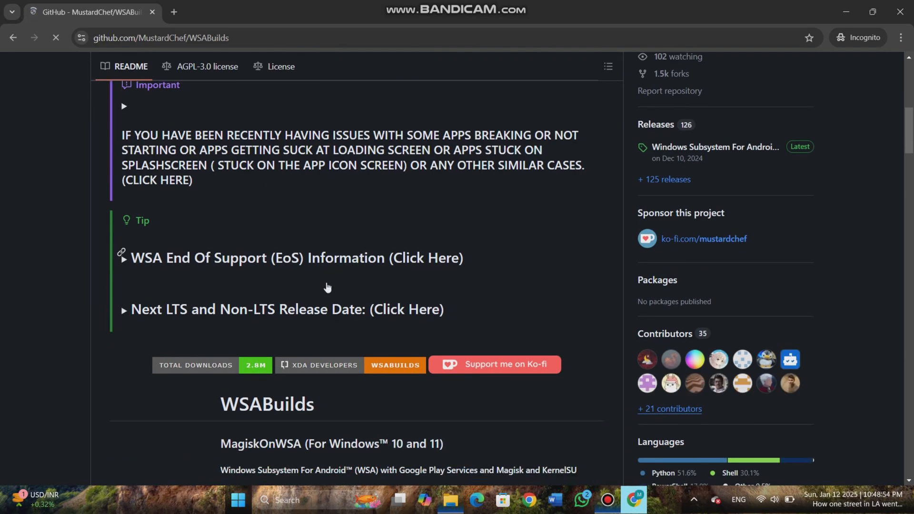
scroll(271, 347, down, 3)
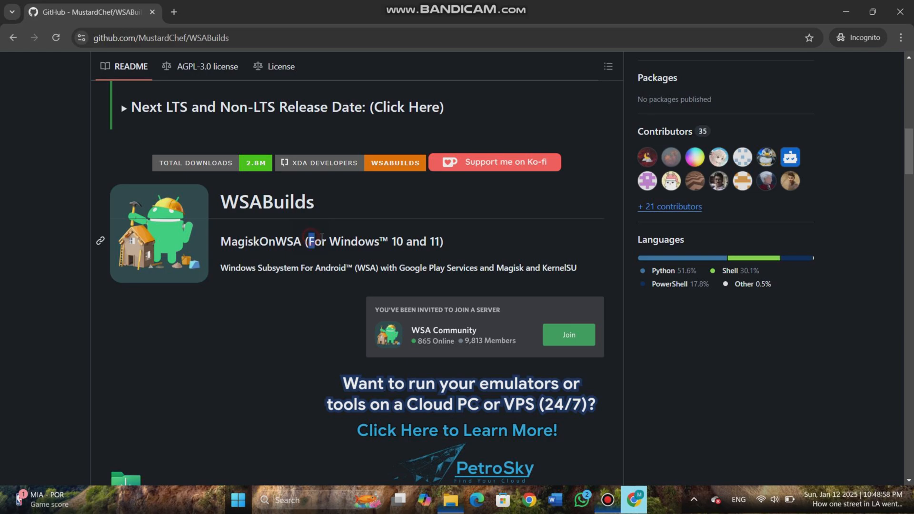
drag(308, 241, 431, 241)
scroll(296, 332, down, 5)
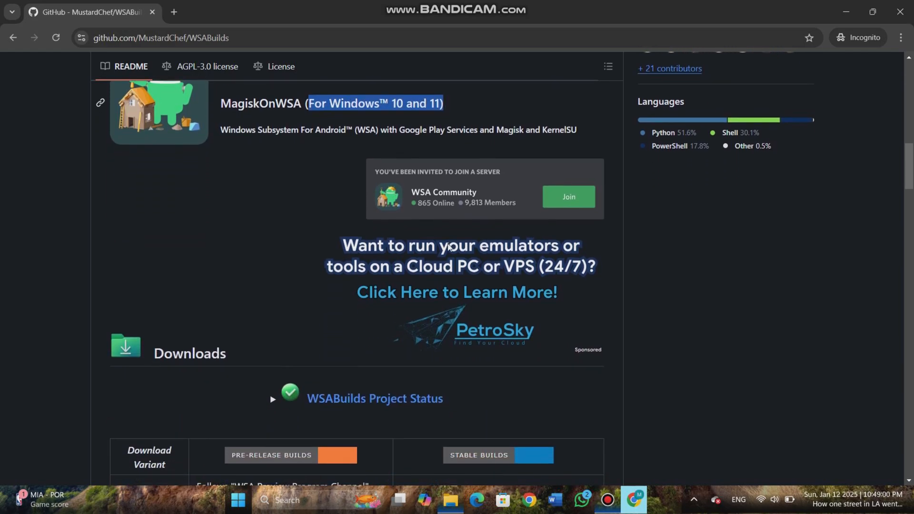
scroll(295, 331, down, 4)
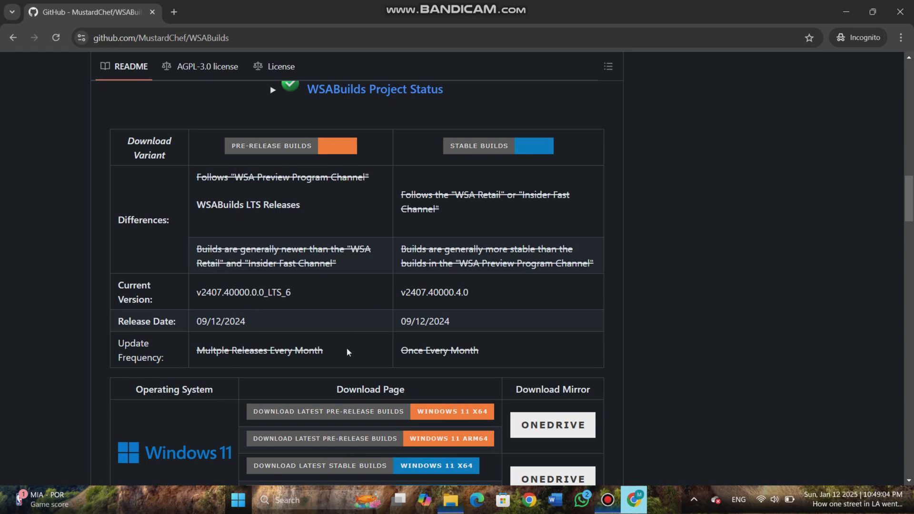
scroll(319, 400, down, 3)
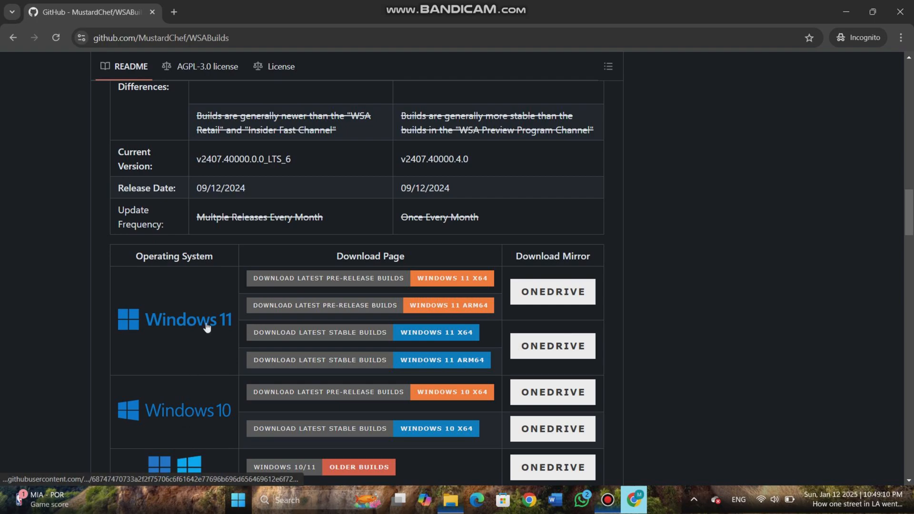
click(458, 333)
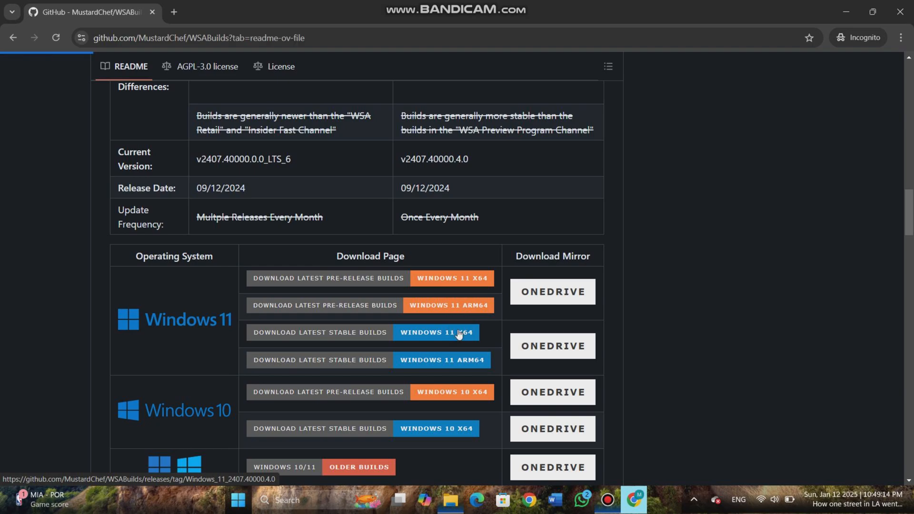
Step: Examine the release's changelog and its list of differences between build variants, including Google Play and Amazon App Store support
scroll(457, 331, down, 5)
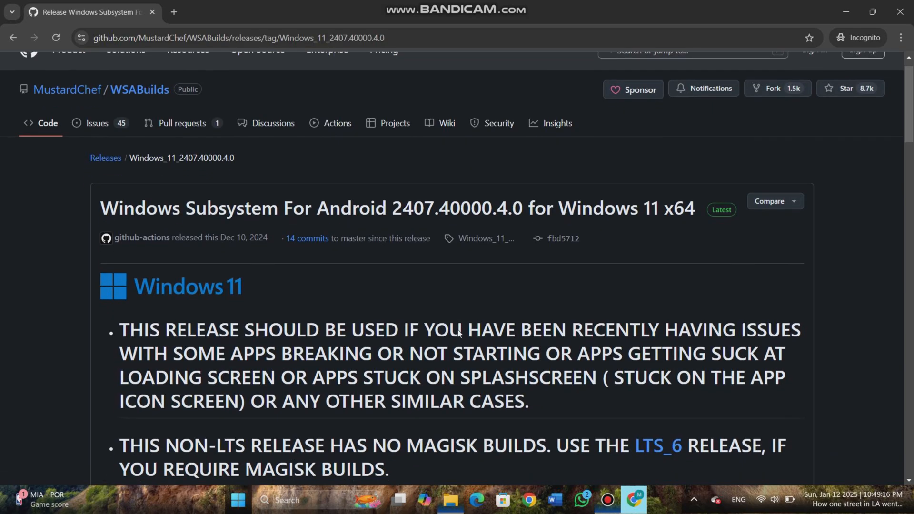
scroll(458, 332, down, 15)
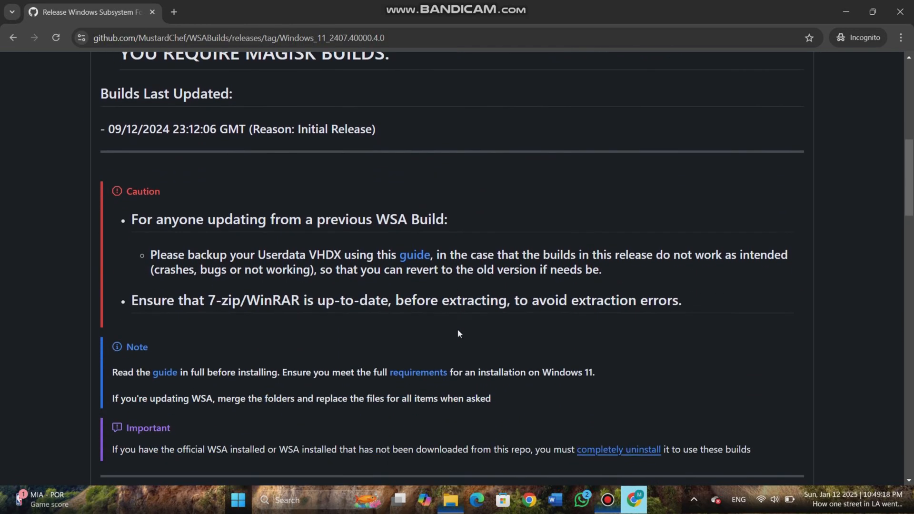
scroll(459, 333, down, 5)
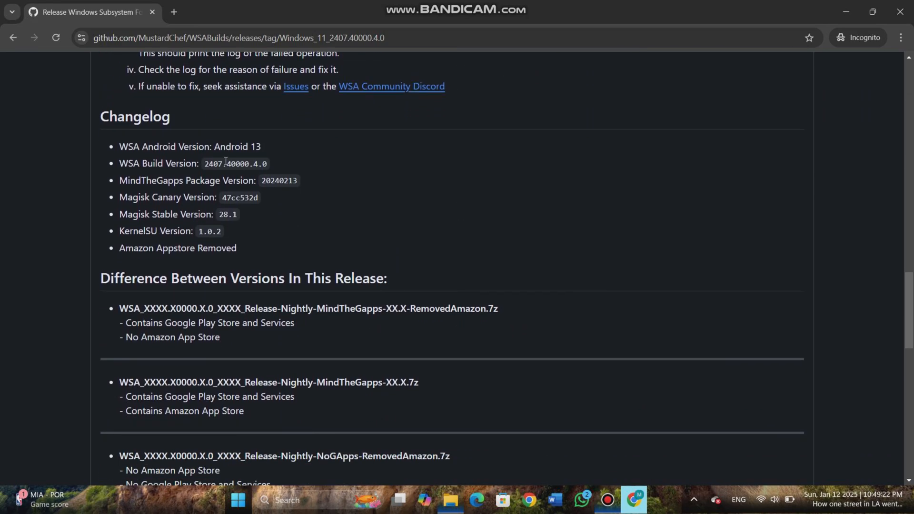
drag(214, 146, 261, 147)
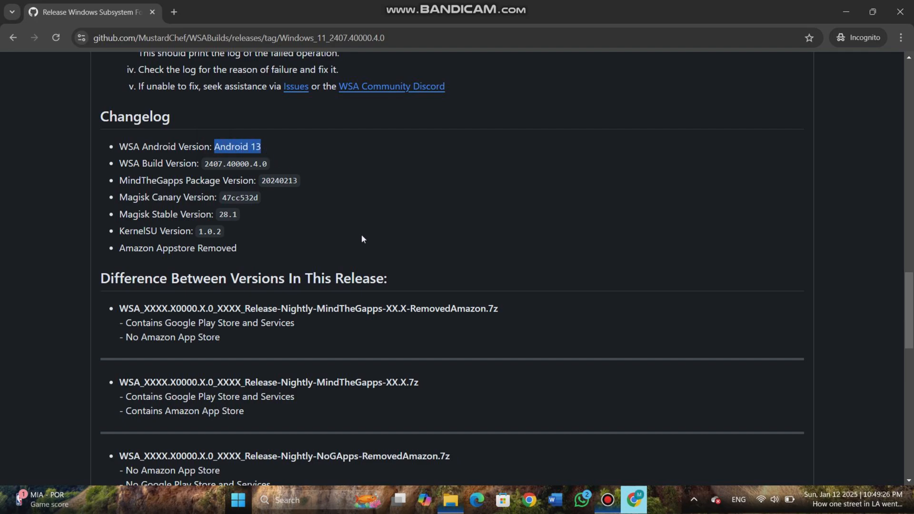
drag(120, 249, 237, 248)
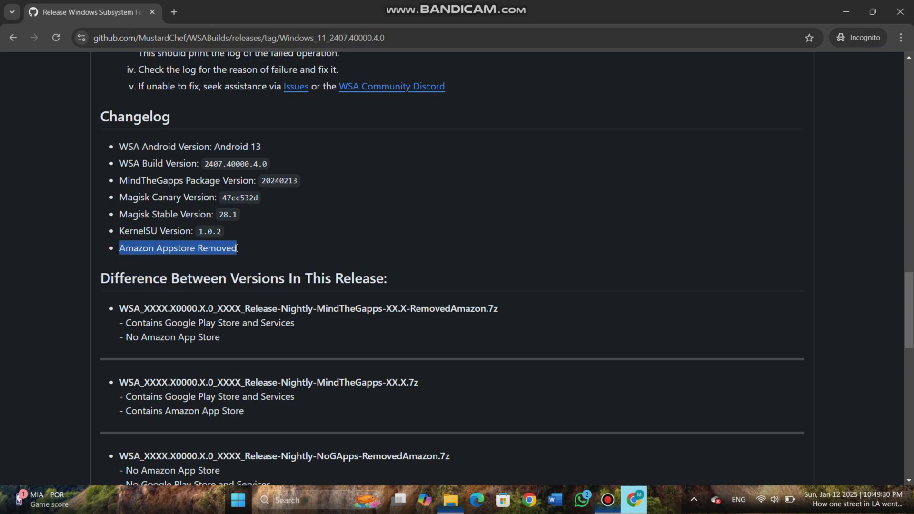
click(319, 248)
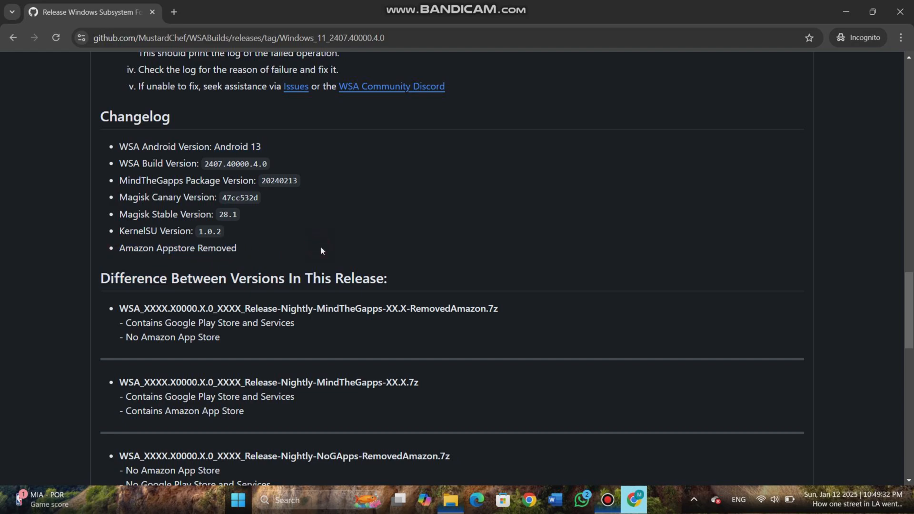
scroll(400, 344, down, 1)
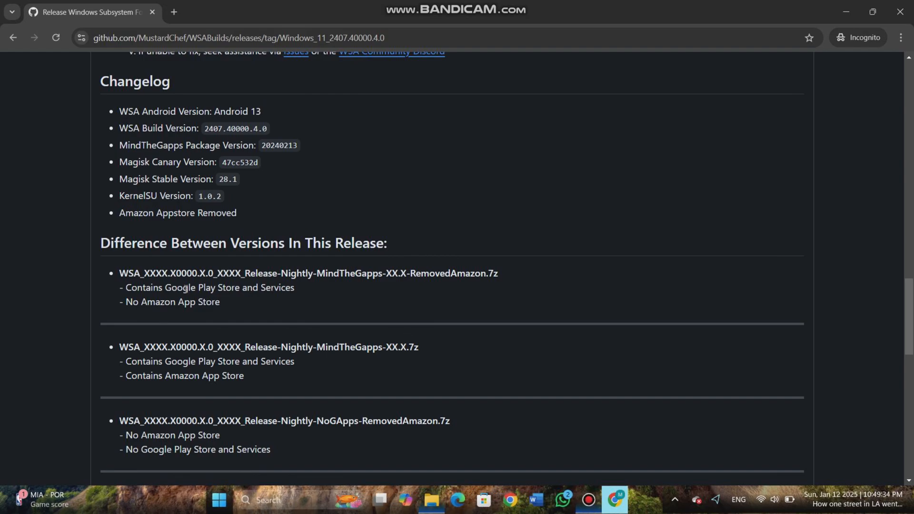
drag(154, 288, 299, 292)
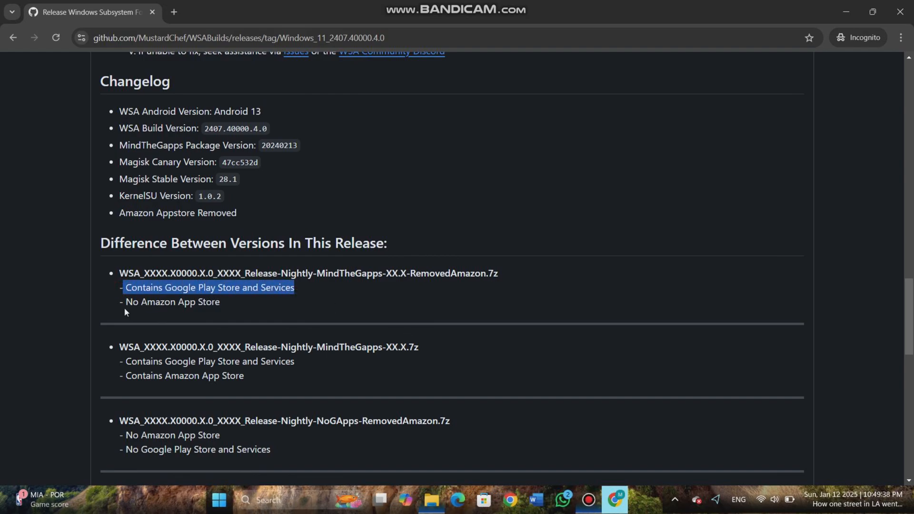
drag(123, 302, 223, 307)
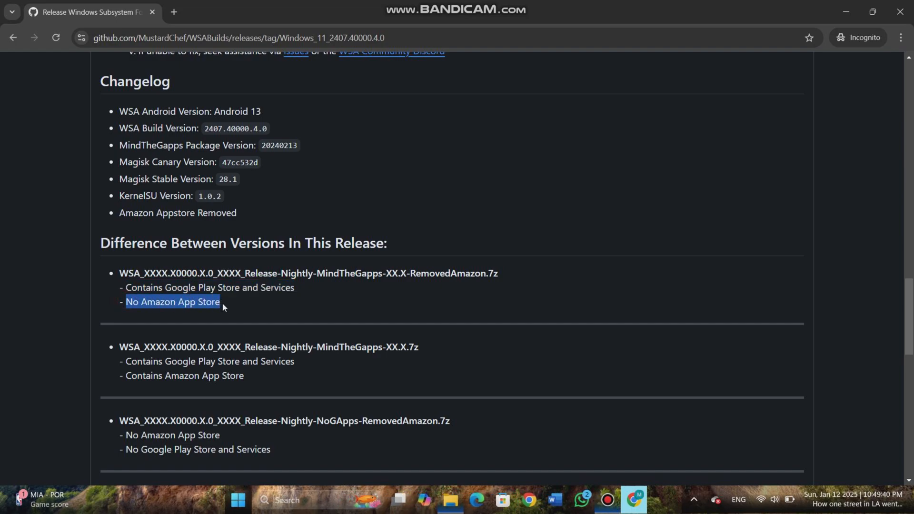
drag(127, 377, 243, 381)
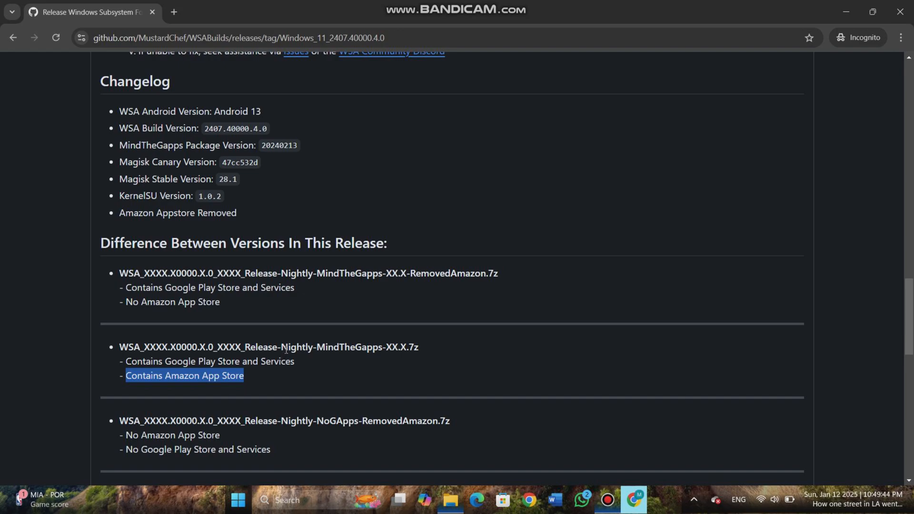
Step: Start downloading WSA_2407.40000.4.0_x64_Release-Nightly-MindTheGapps-13.0-RemovedAmazon.7z from the release assets and cancel the save
scroll(279, 414, down, 6)
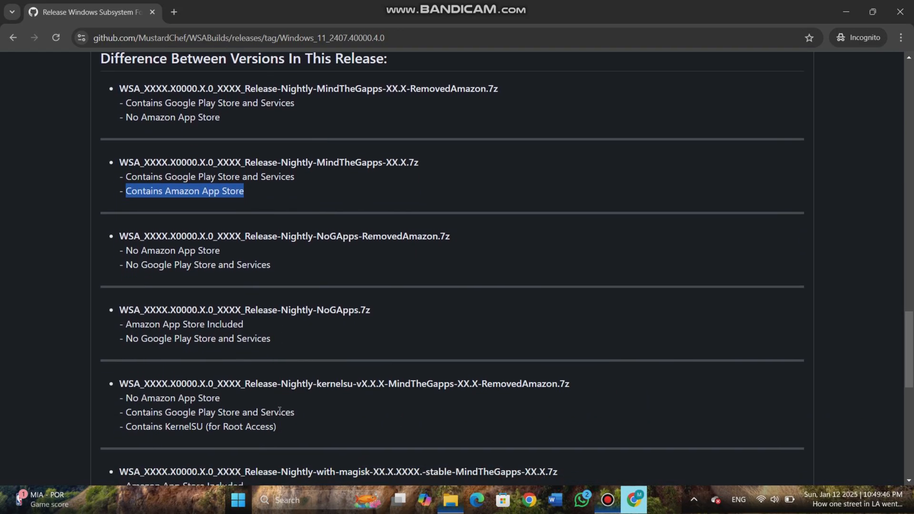
scroll(280, 413, down, 9)
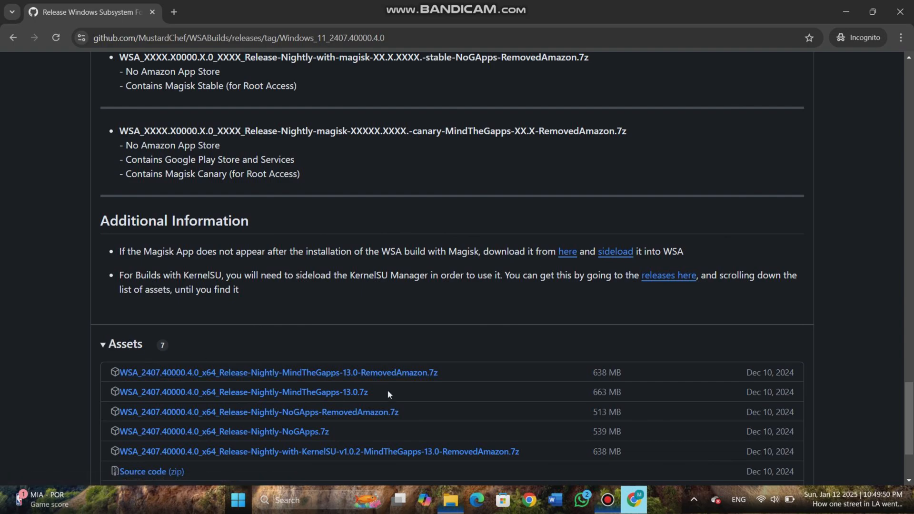
scroll(392, 401, down, 2)
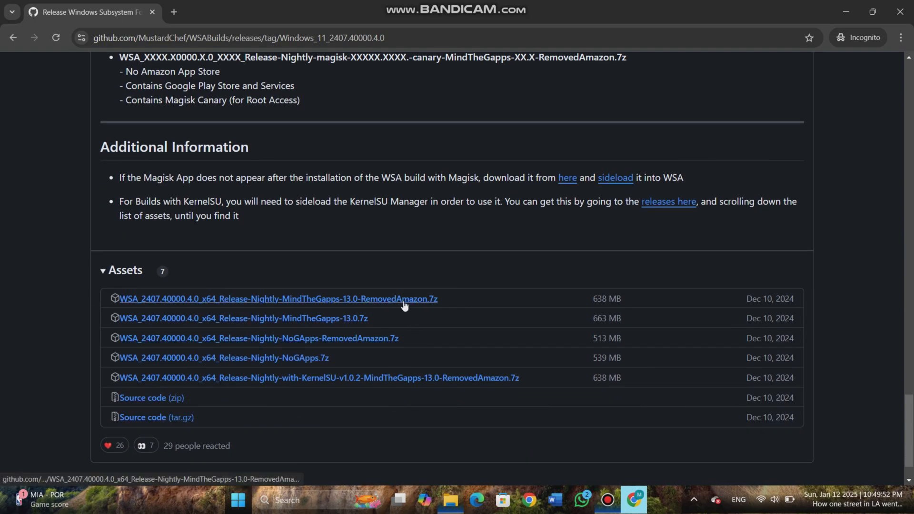
click(374, 298)
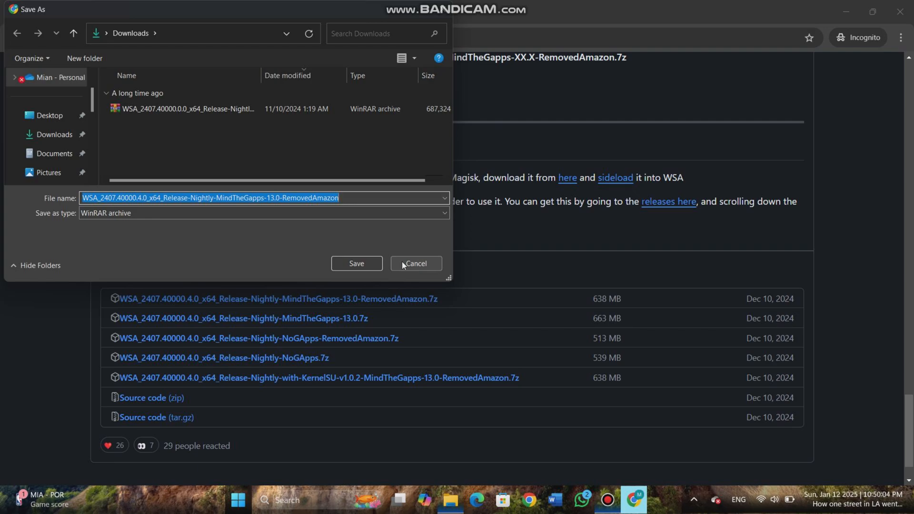
click(421, 264)
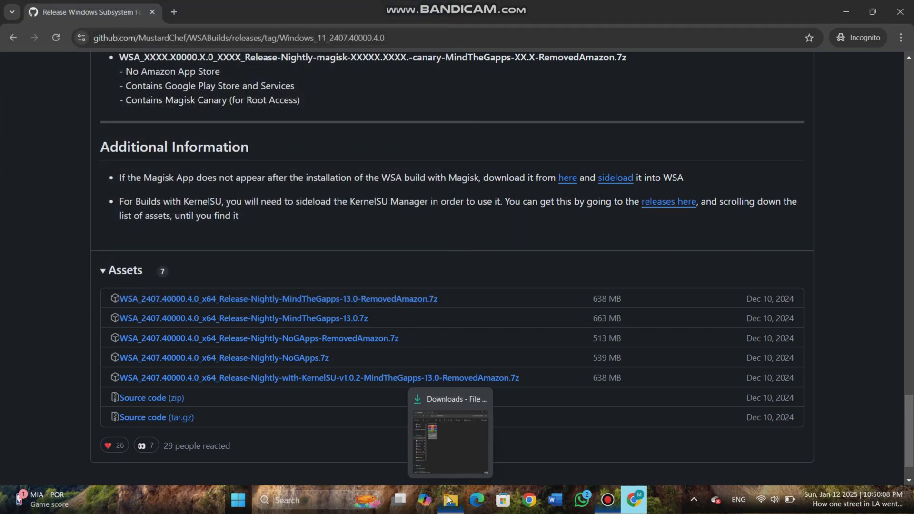
Step: Switch to File Explorer and extract the WSA_2407.40000.0.0_x64 GApps NoAmazon archive within the Downloads folder using WinRAR
click(448, 498)
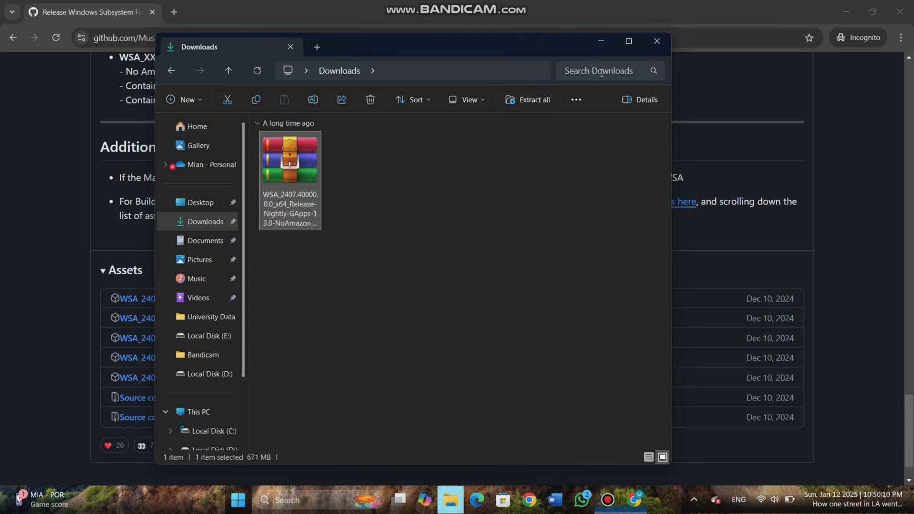
click(628, 41)
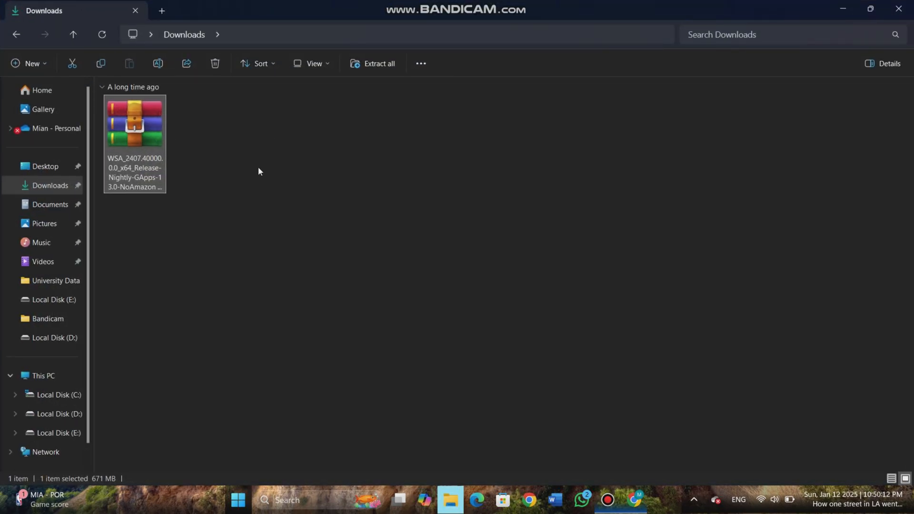
double_click(138, 152)
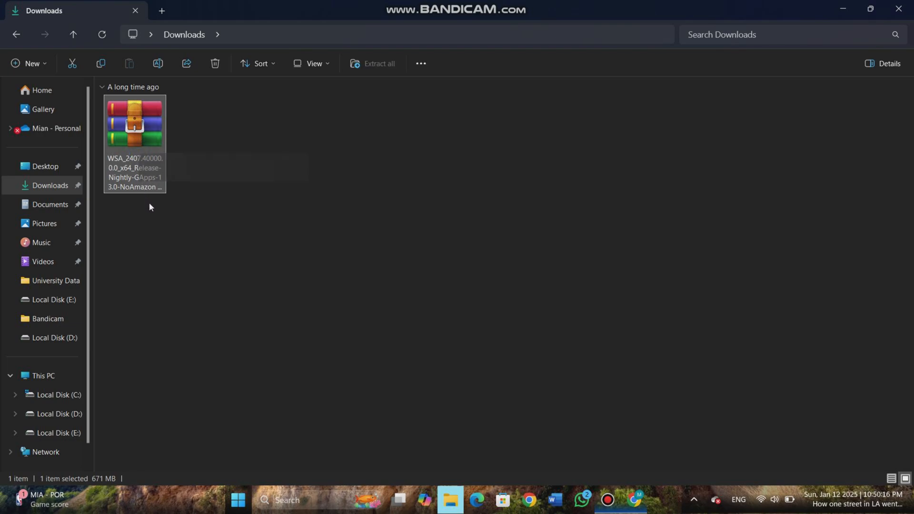
right_click(140, 155)
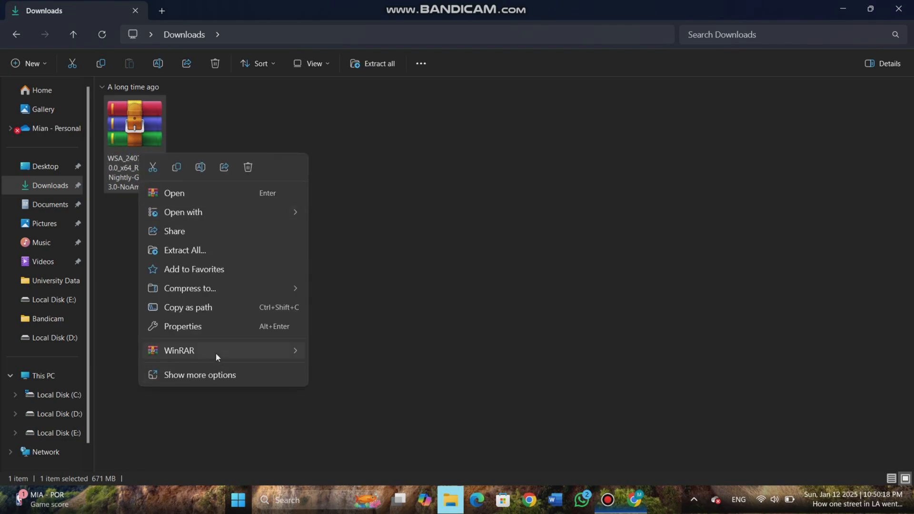
mouse_move(216, 352)
click(338, 410)
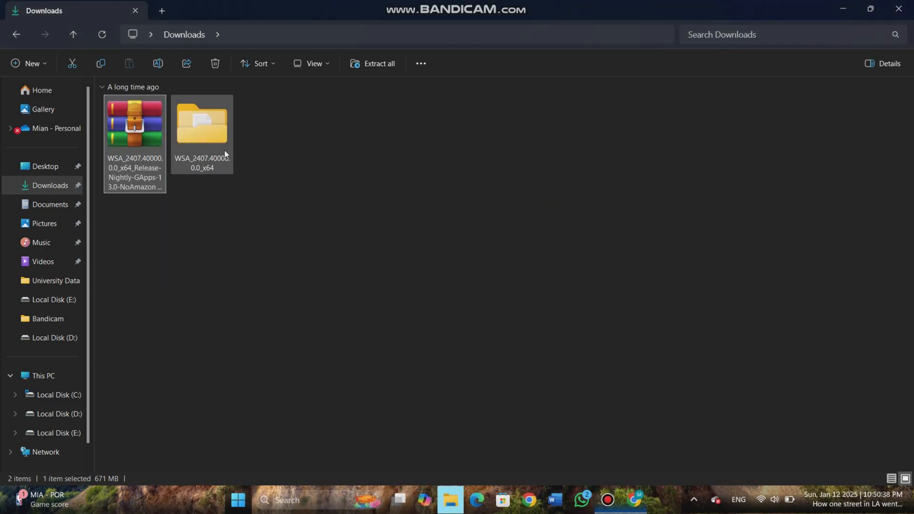
Step: Examine the files inside the extracted WSA_2407.40000.0.0_x64 folder and return to Downloads
double_click(218, 138)
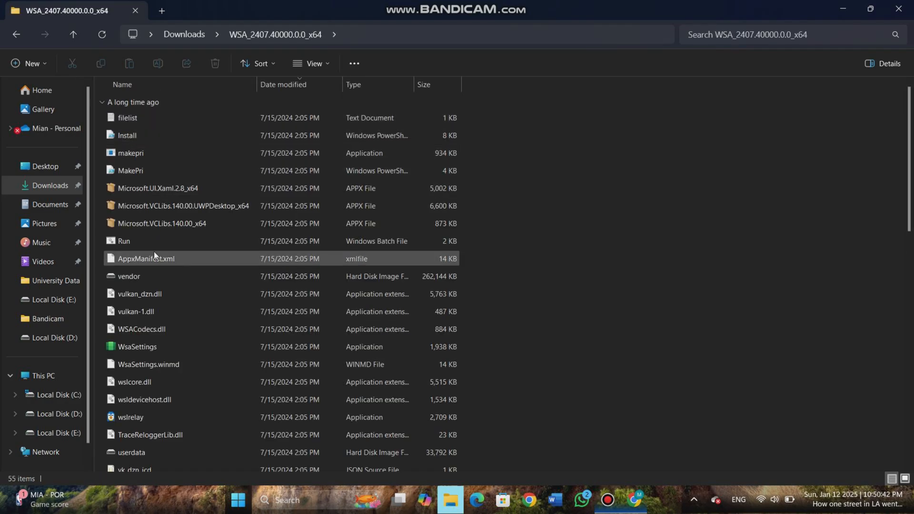
scroll(153, 256, down, 3)
scroll(153, 255, up, 3)
scroll(153, 252, down, 10)
scroll(153, 251, up, 3)
scroll(153, 251, down, 3)
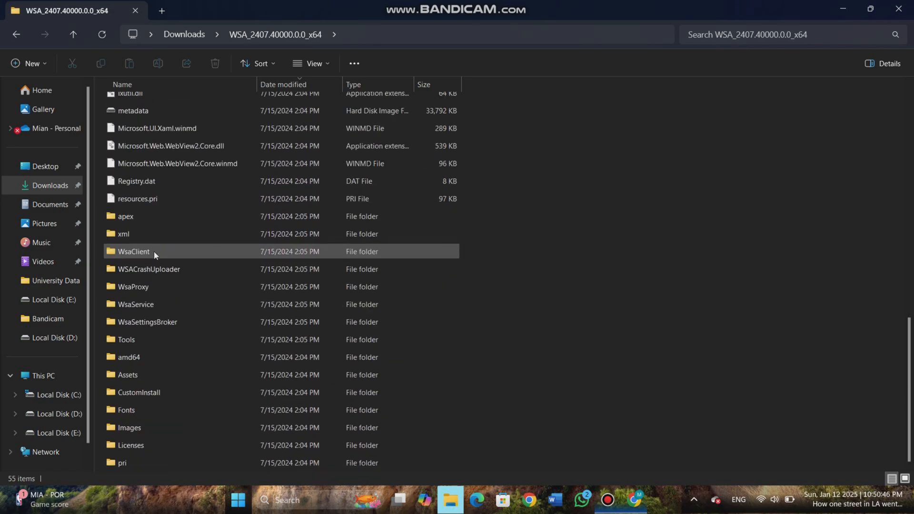
click(16, 34)
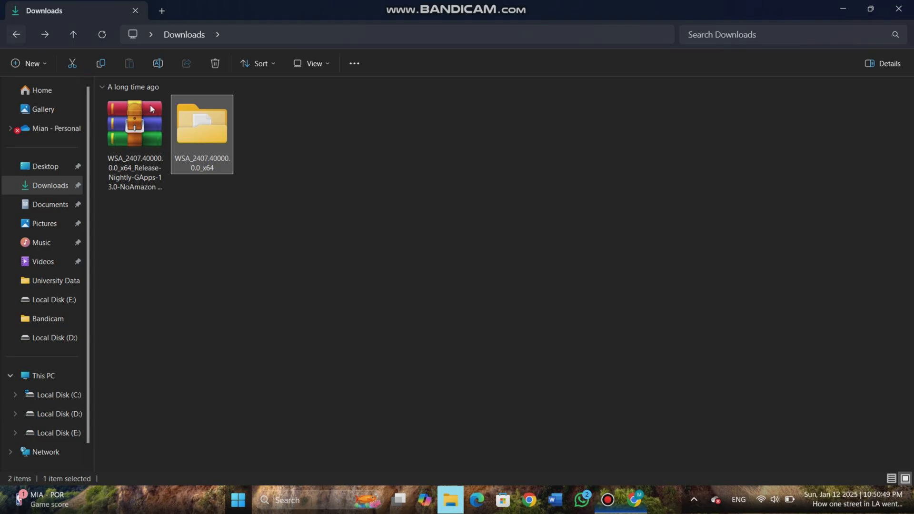
Step: Move the extracted WSA_2407.40000.0.0_x64 folder from Downloads to the root of Local Disk (C:)
right_click(196, 139)
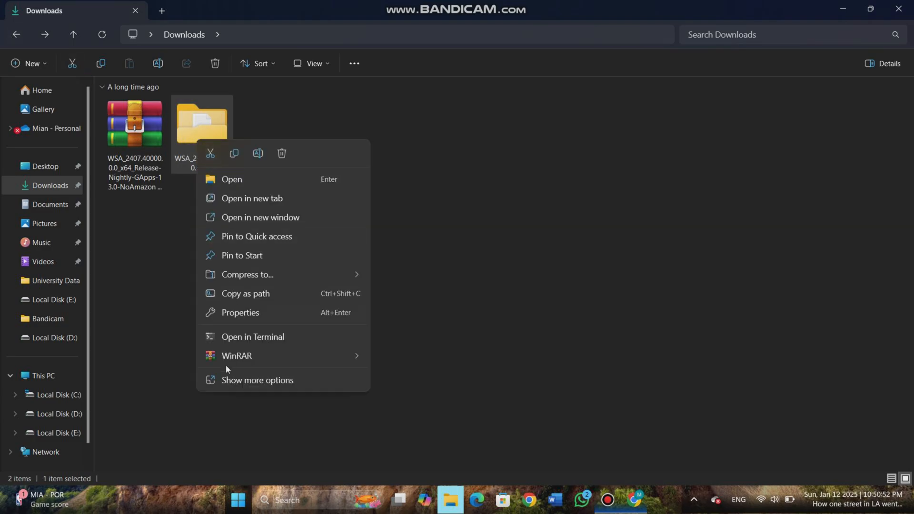
click(215, 150)
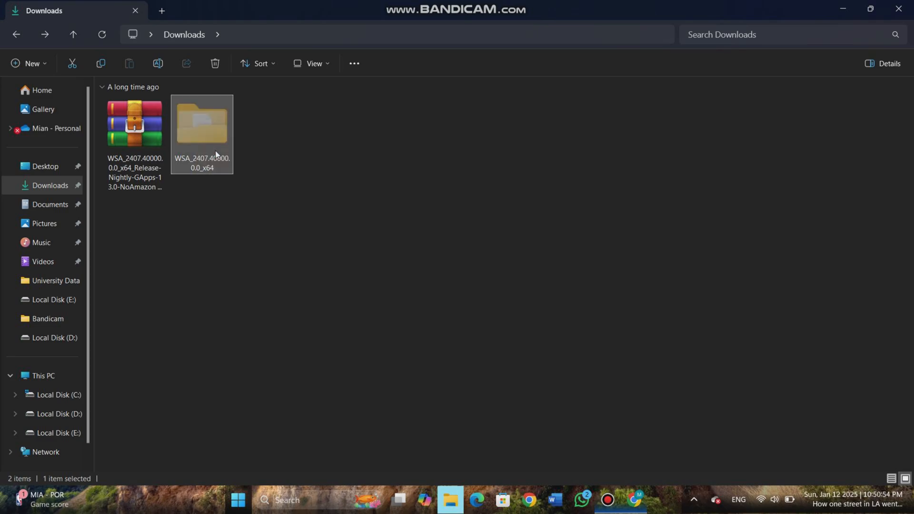
click(72, 397)
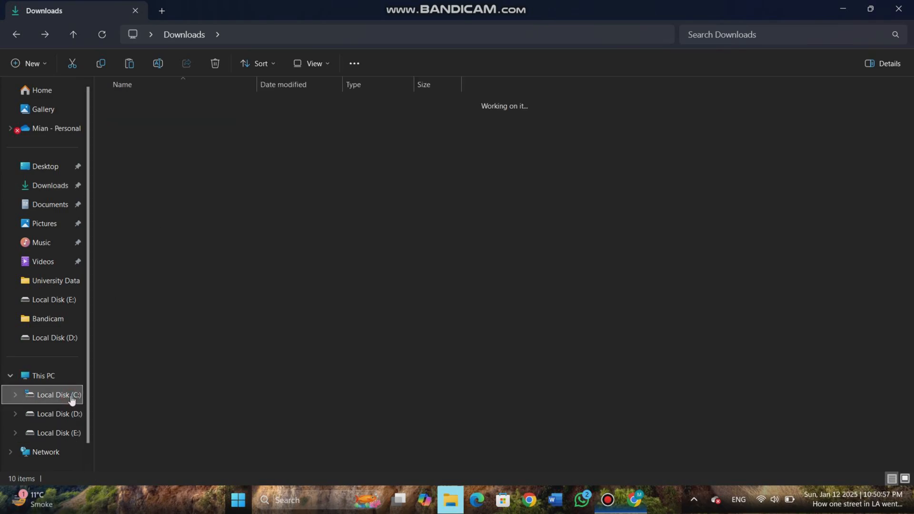
right_click(160, 310)
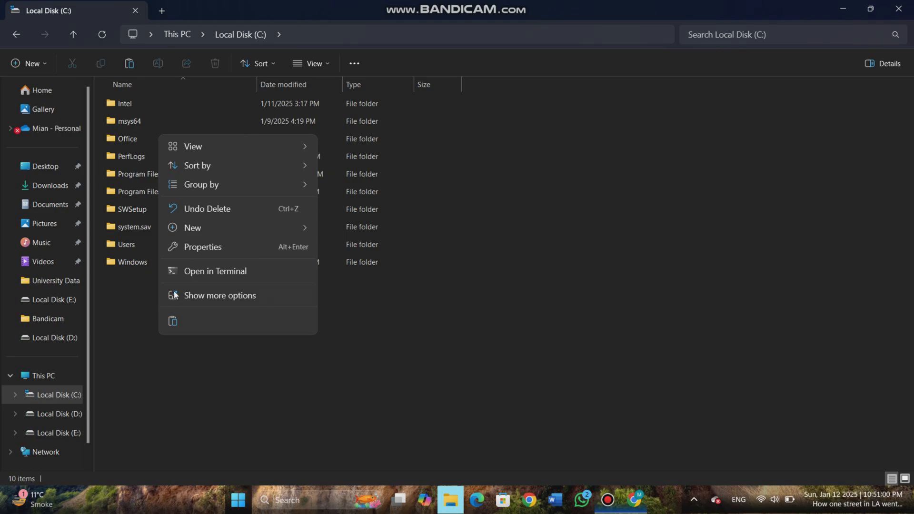
click(166, 324)
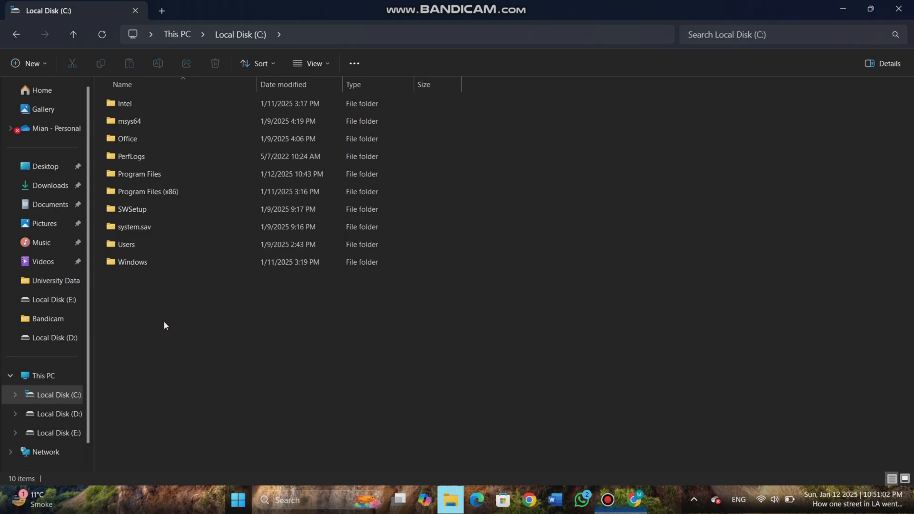
Step: Rename the moved folder on Local Disk (C:) as WSA
click(191, 281)
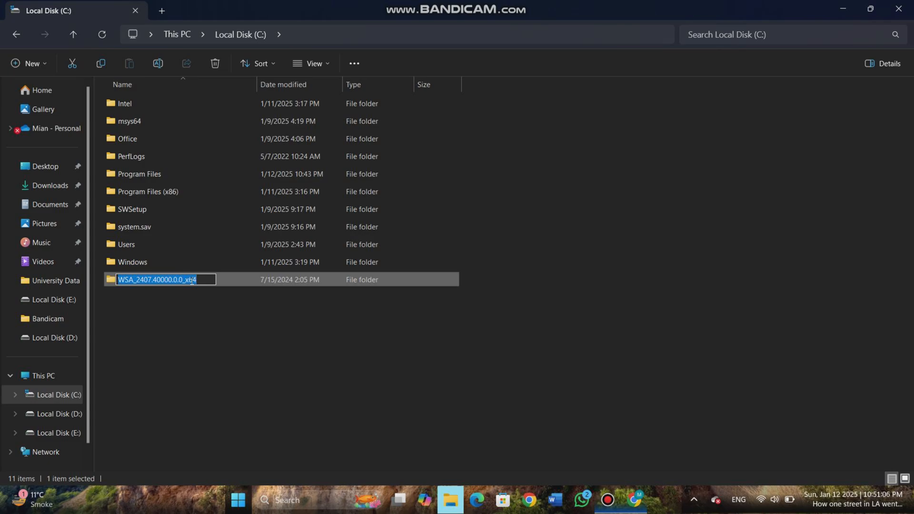
text(WSA)
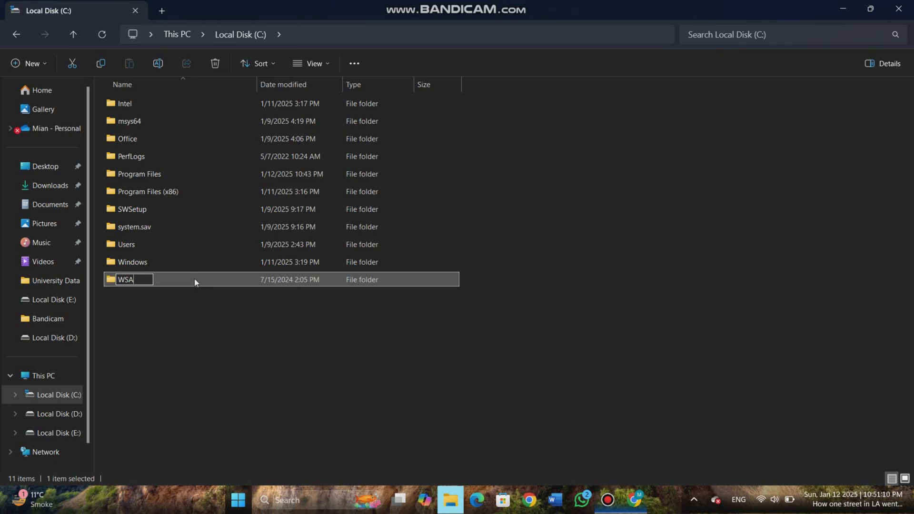
key(Return)
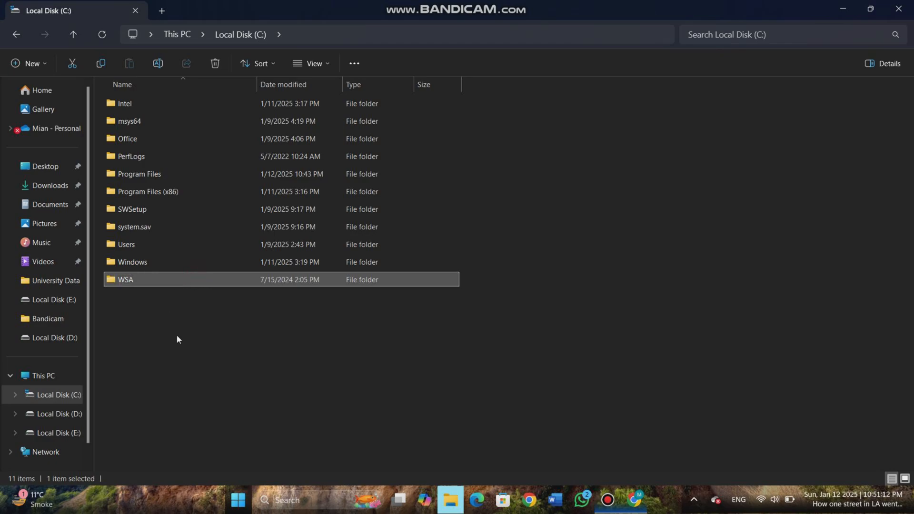
click(190, 349)
Step: Launch the Run batch file from the C:\WSA folder as administrator and approve the elevation request
click(162, 276)
double_click(162, 280)
scroll(267, 300, down, 3)
scroll(268, 301, down, 5)
scroll(268, 300, down, 2)
click(137, 278)
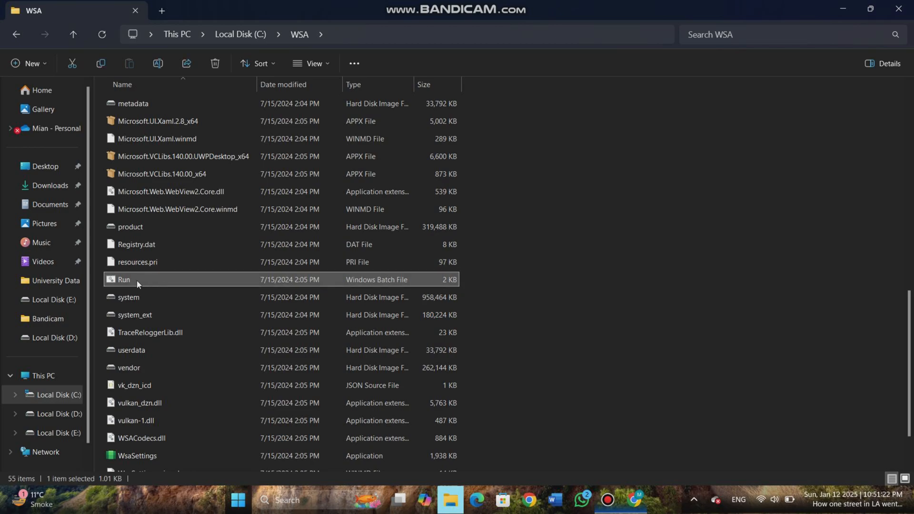
right_click(136, 280)
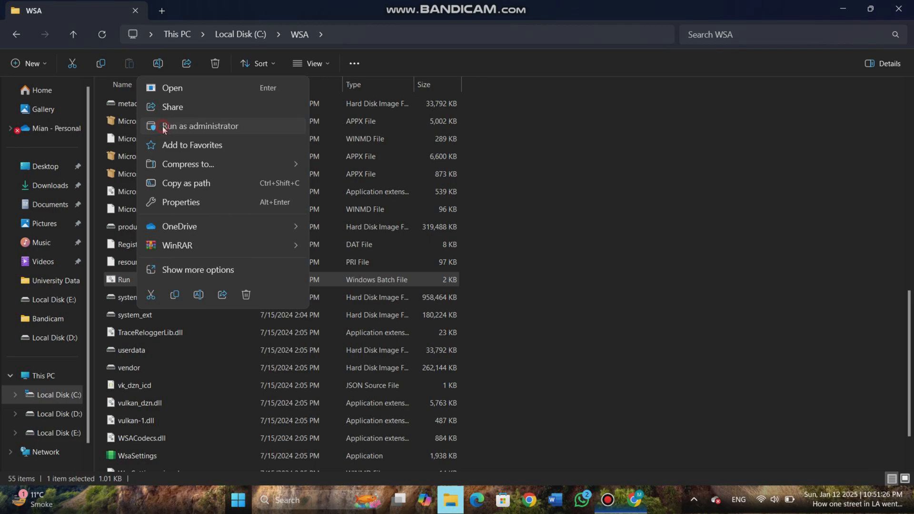
click(162, 126)
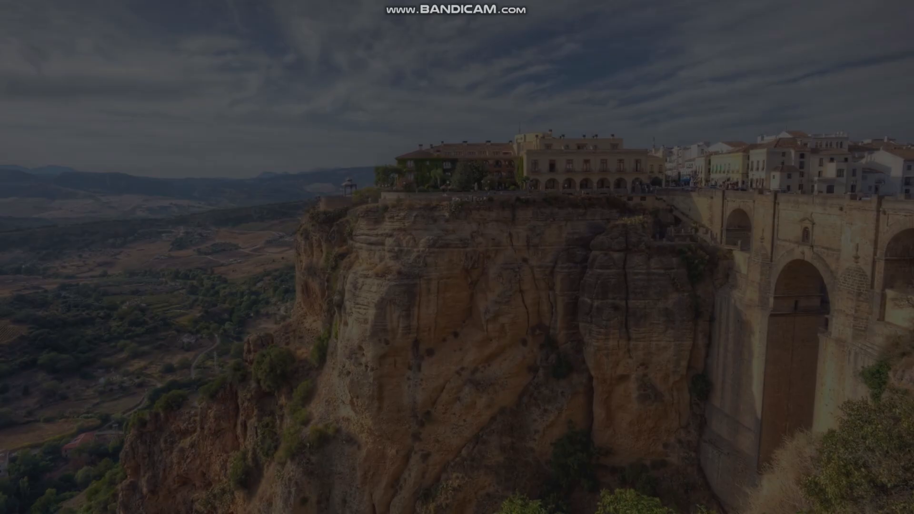
click(359, 339)
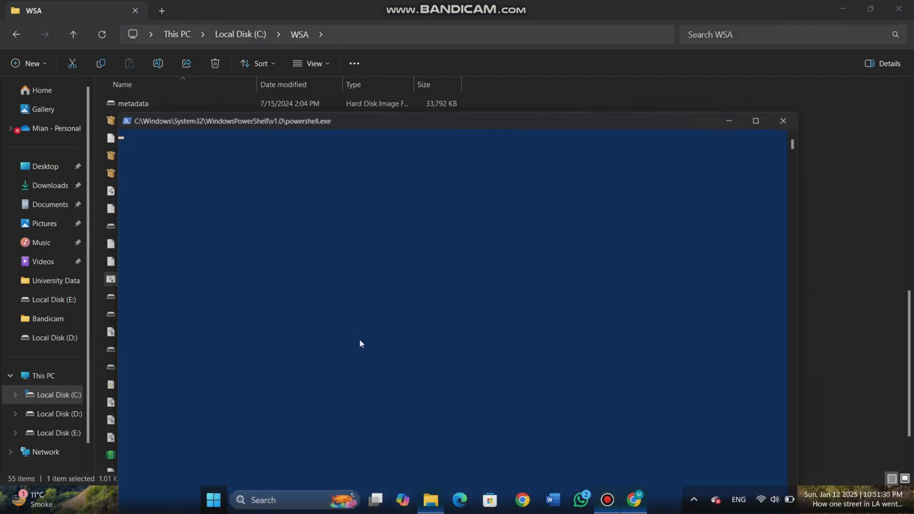
Step: Clear the desktop around the PowerShell installer by closing File Explorer and minimizing Chrome, keeping the installer in a floating window
drag(489, 118, 571, 5)
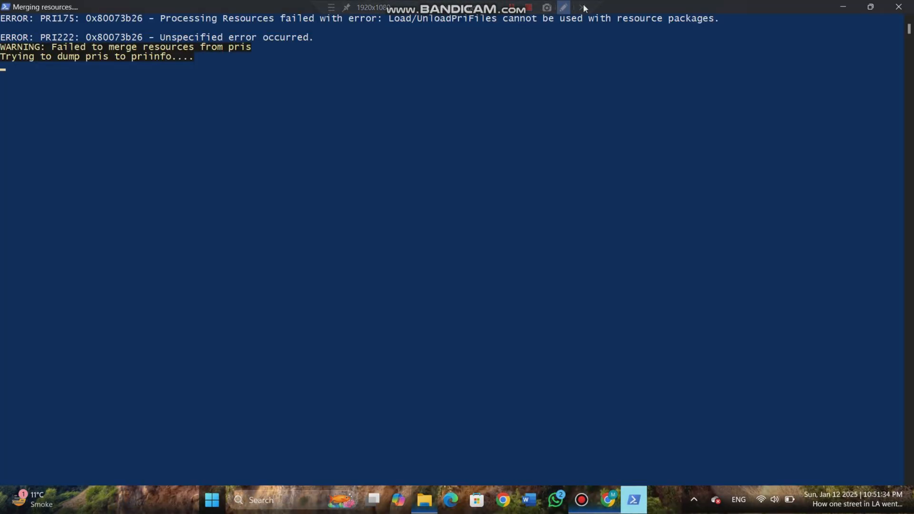
mouse_move(870, 8)
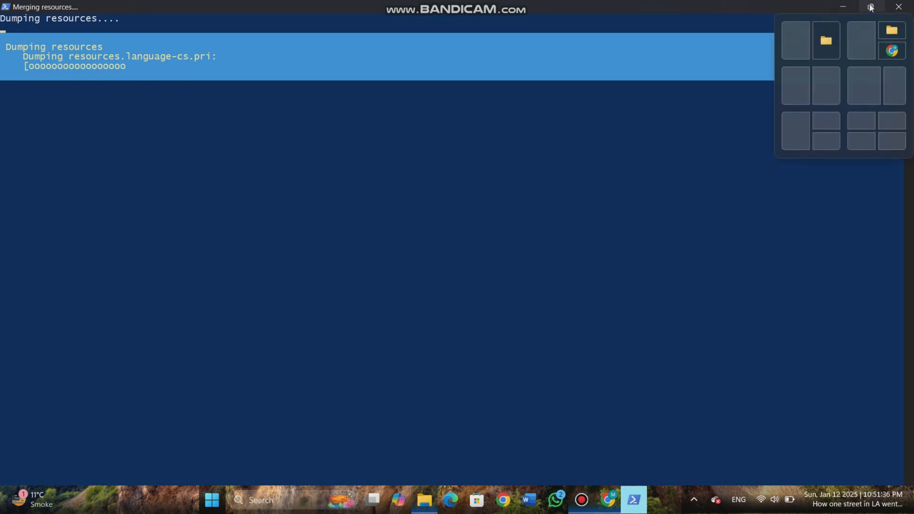
click(870, 8)
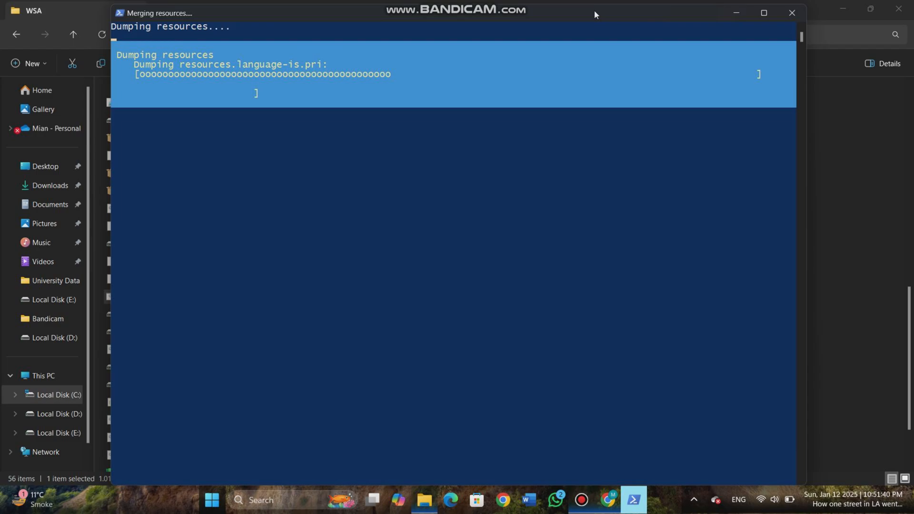
click(899, 11)
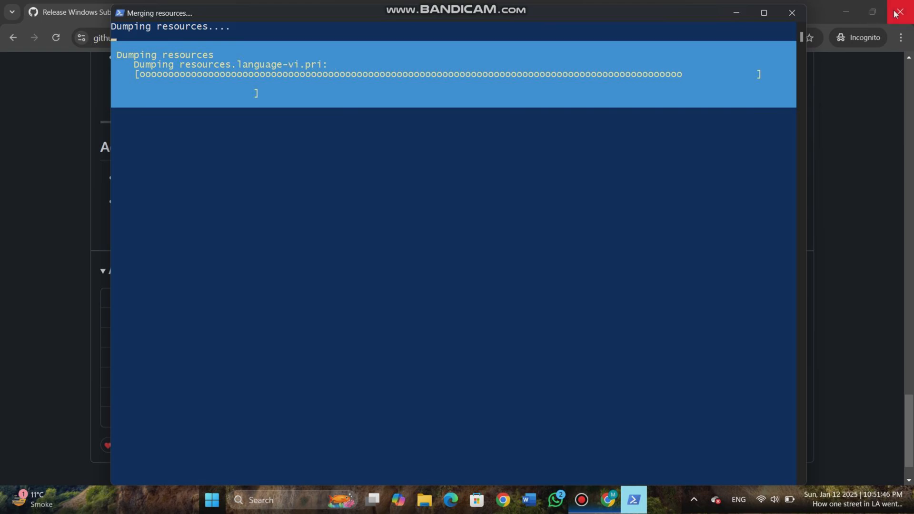
click(850, 11)
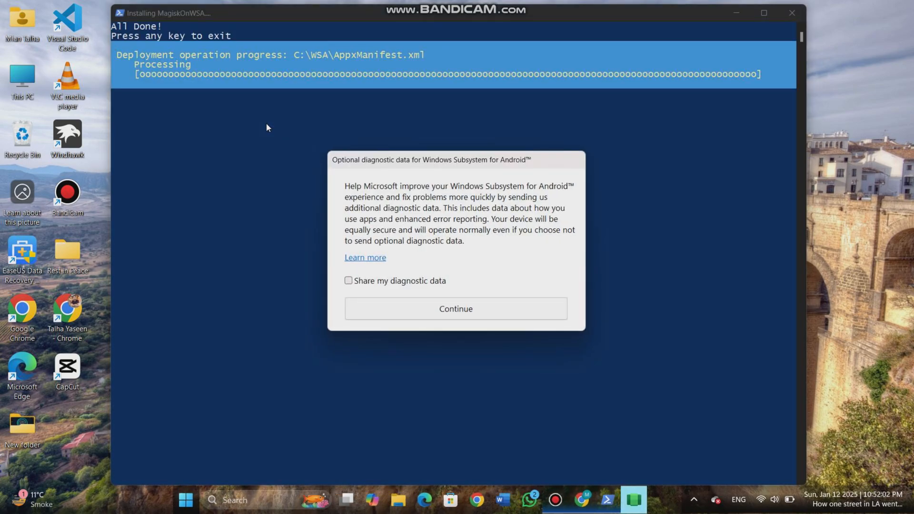
Step: Agree to share diagnostic data in both Windows Subsystem for Android prompts and continue
click(348, 281)
click(349, 282)
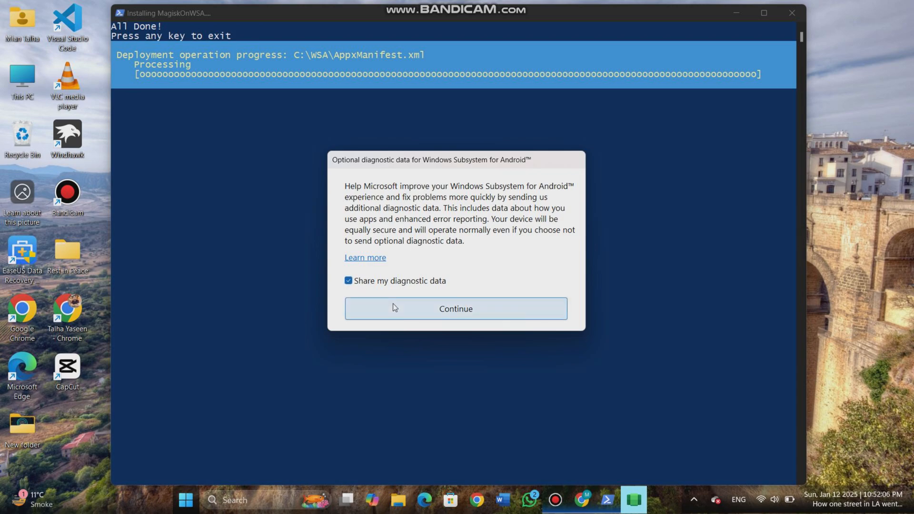
click(393, 304)
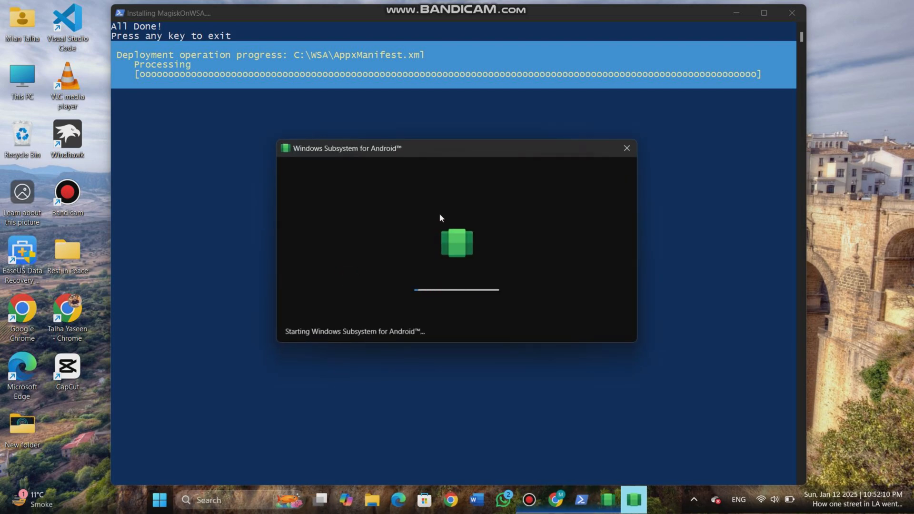
click(611, 504)
click(349, 280)
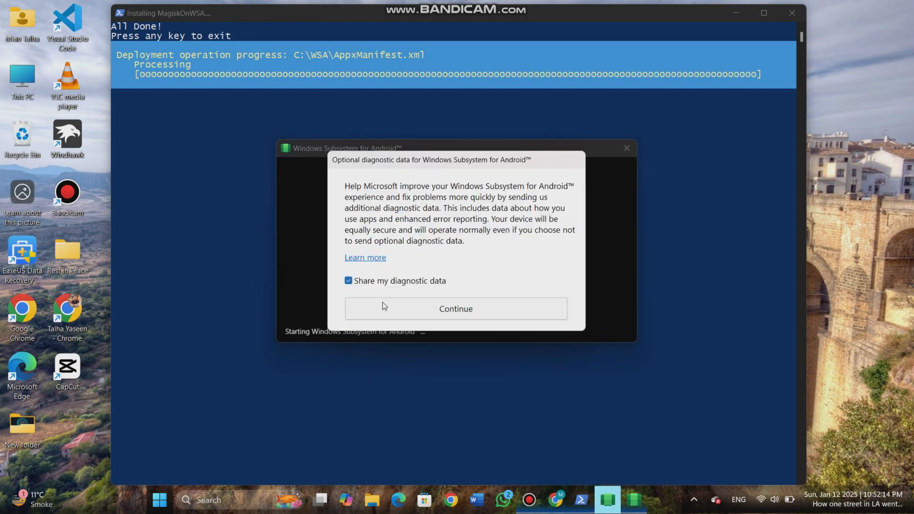
click(384, 306)
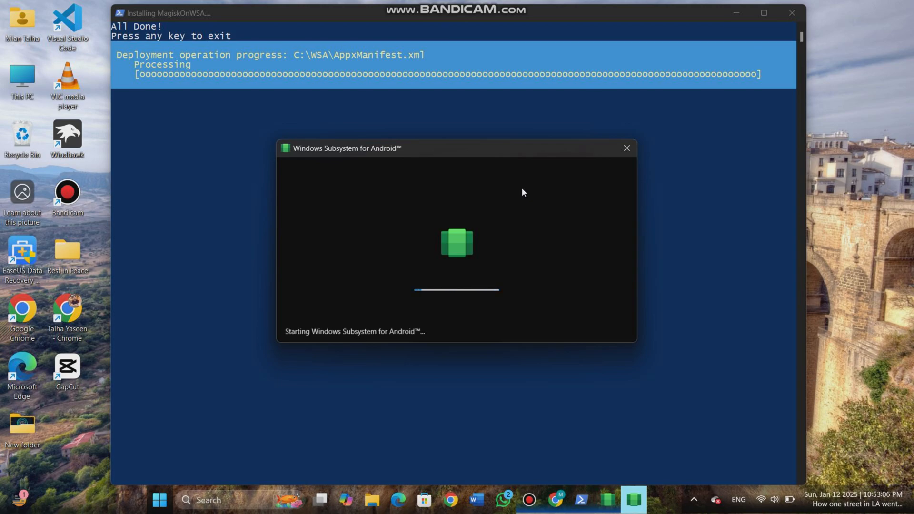
Step: Open the Google Play Store's sign-in page, and close both it and the PowerShell installer window
mouse_move(598, 497)
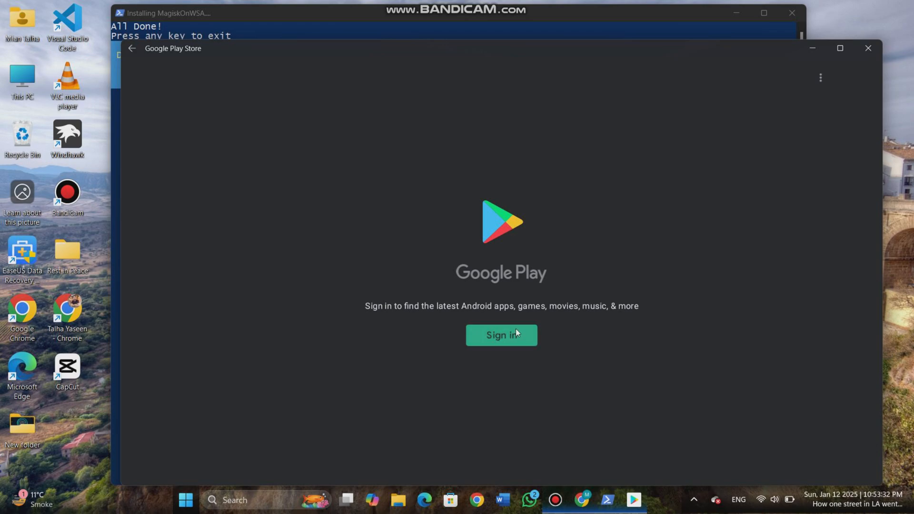
drag(655, 53, 616, 53)
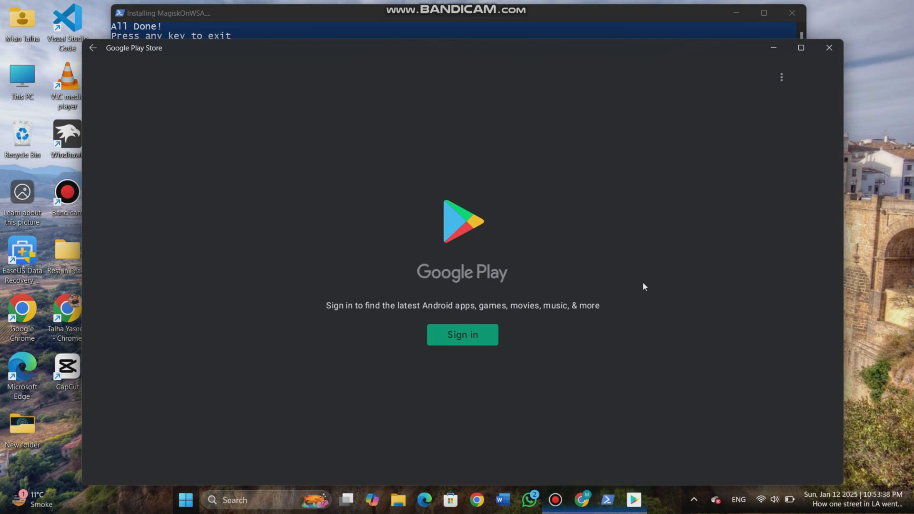
click(468, 329)
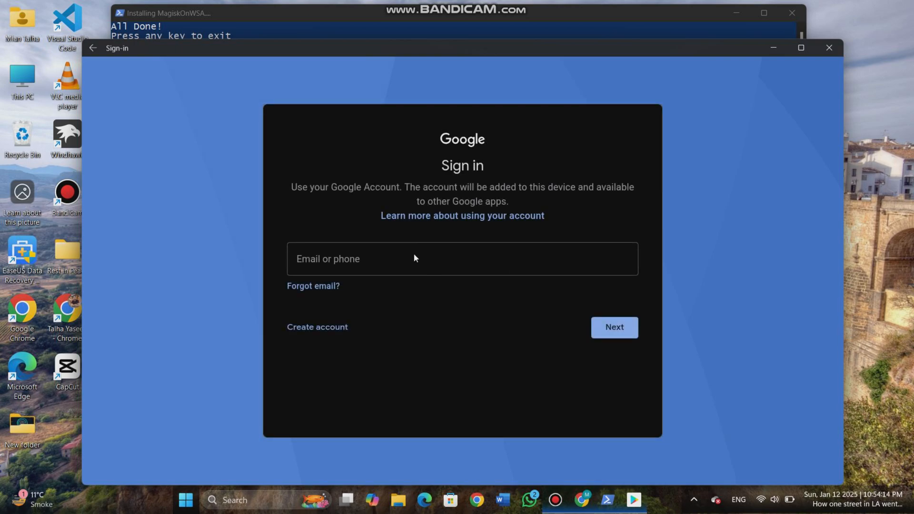
click(828, 46)
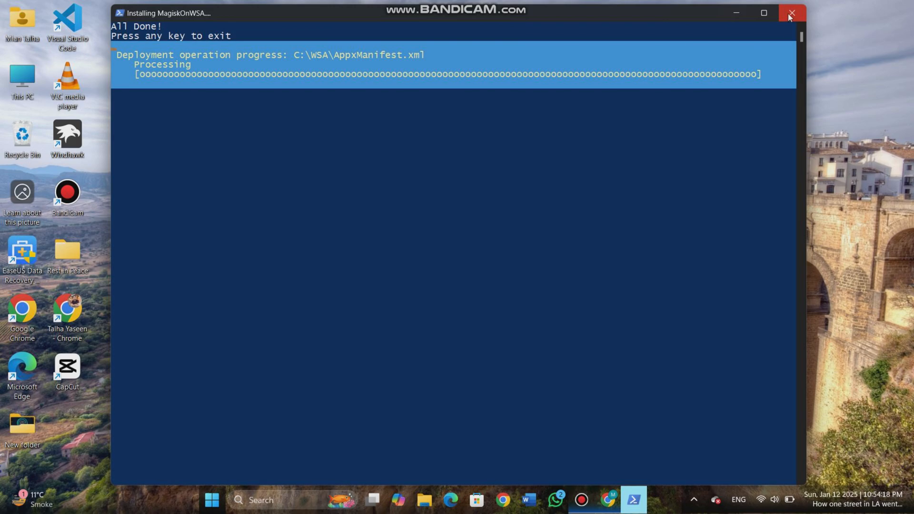
click(790, 15)
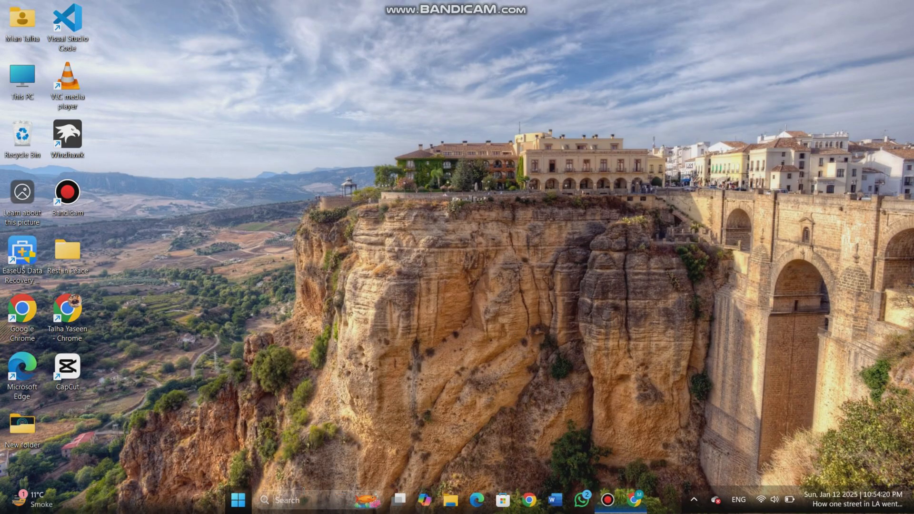
Step: Find and launch the Play Store app, allow it to send notifications, and close its window
mouse_move(304, 491)
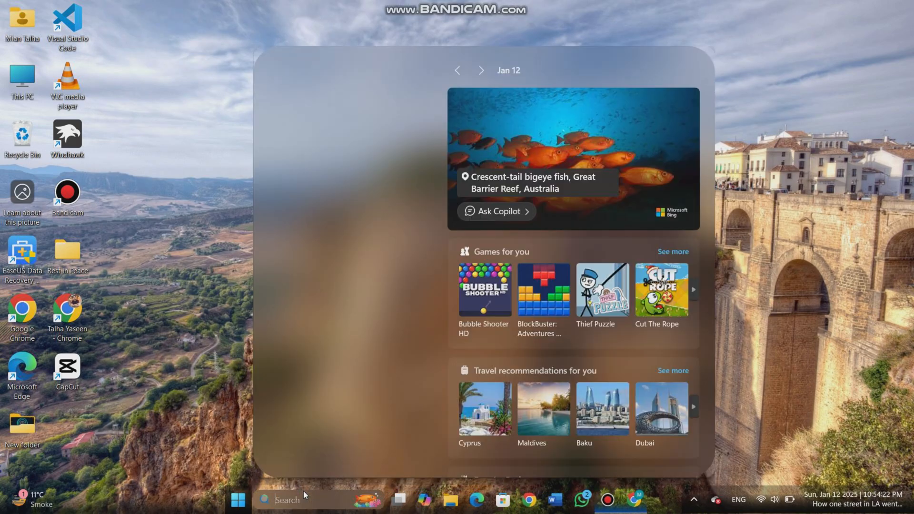
text(plugins)
text(ay)
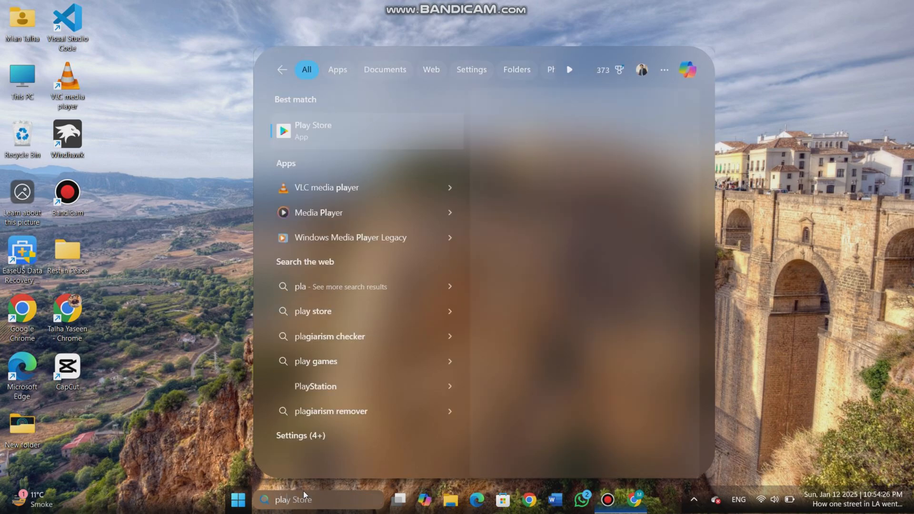
click(347, 125)
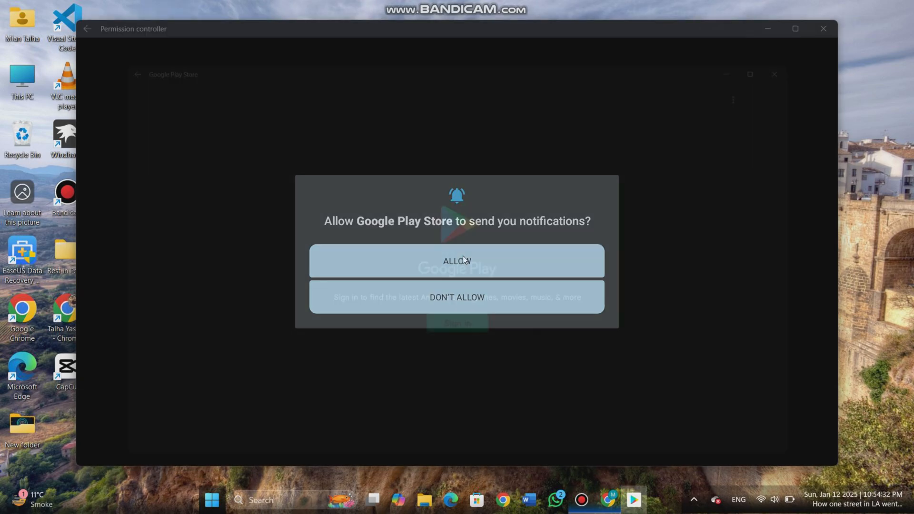
click(462, 257)
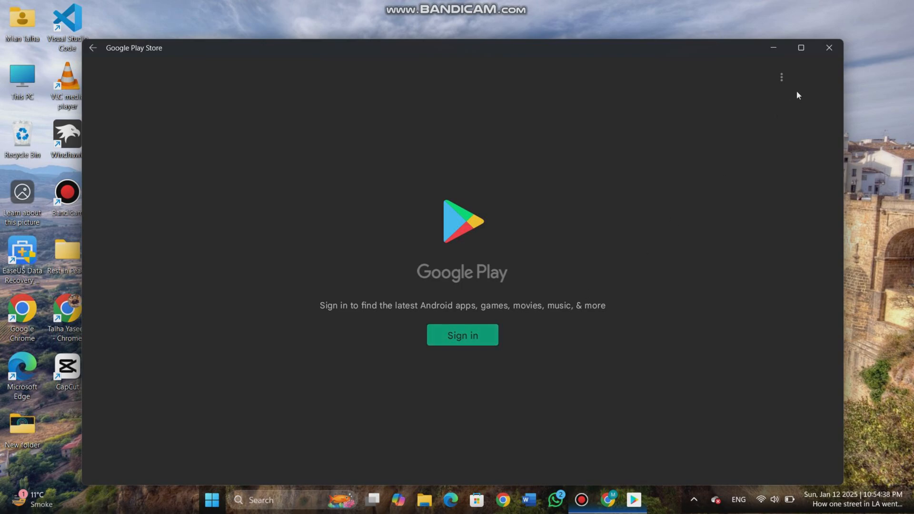
click(828, 49)
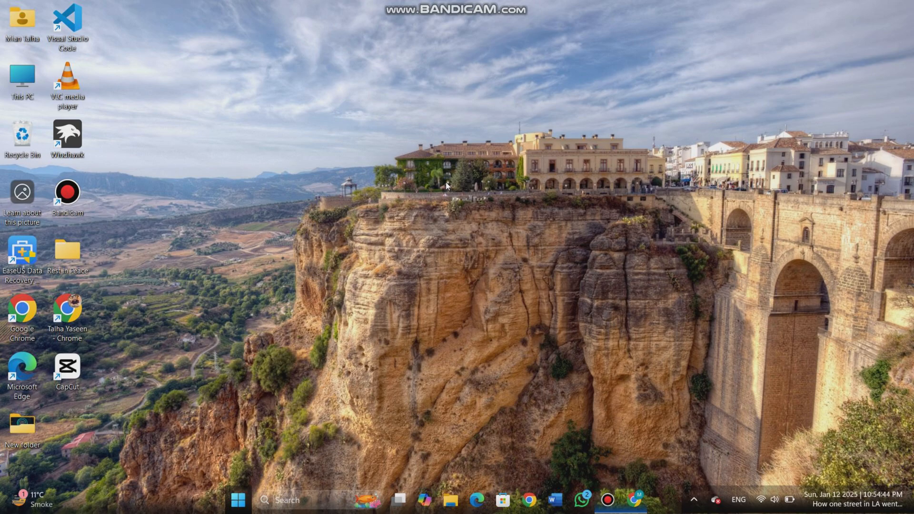
Step: Search Windows for "windows s", launch Windows Subsystem for Android, and maximize its window
click(305, 502)
text(win)
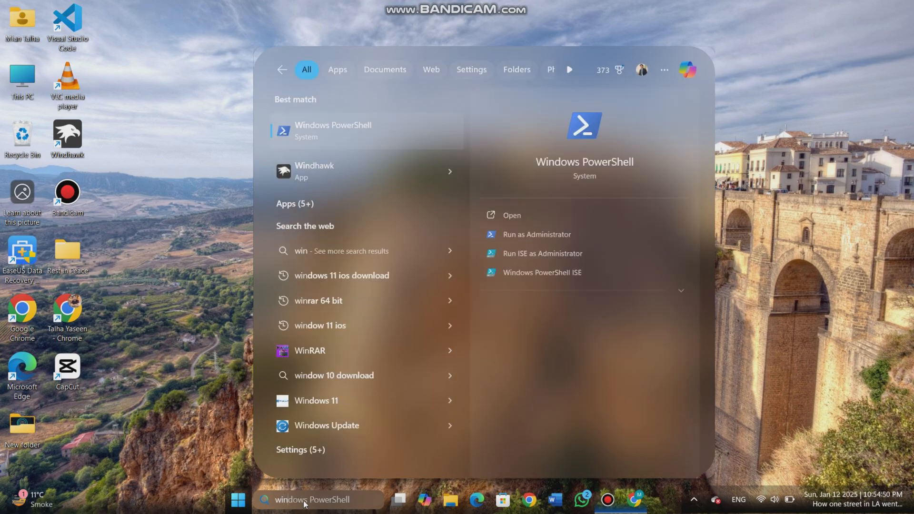
text(do)
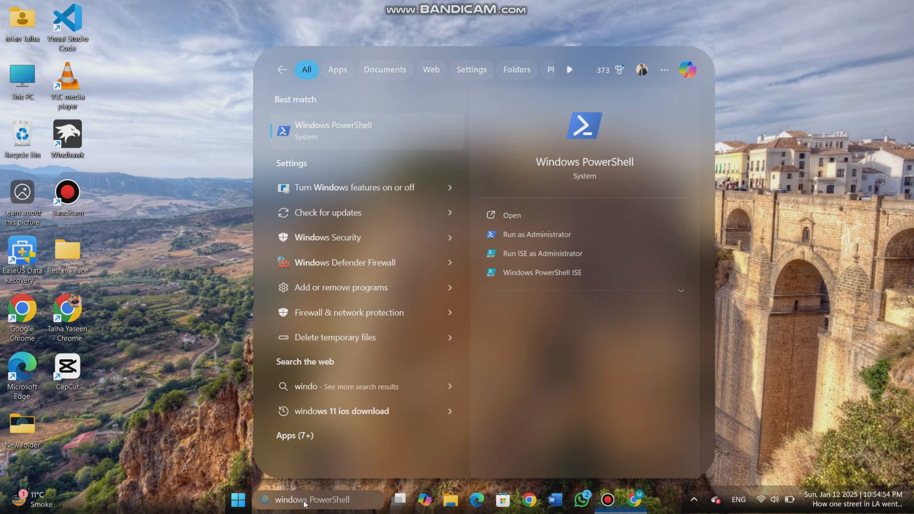
text(w)
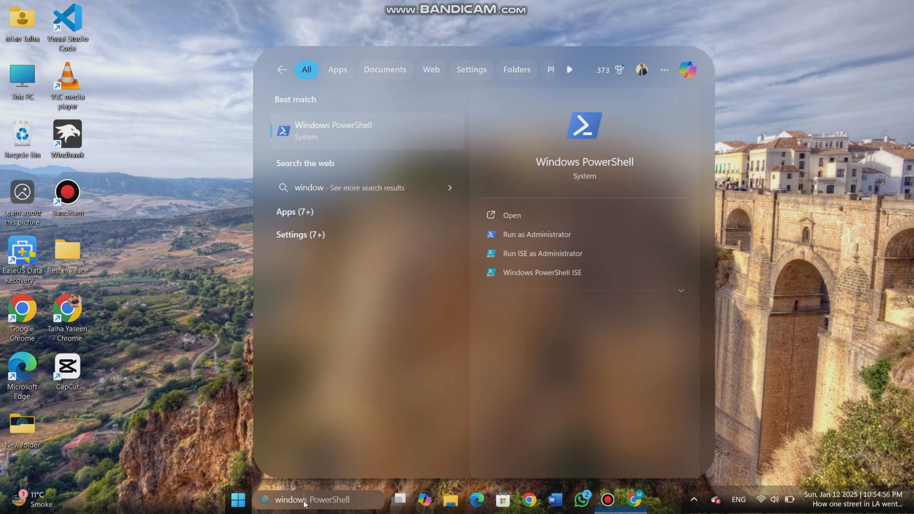
text(s s)
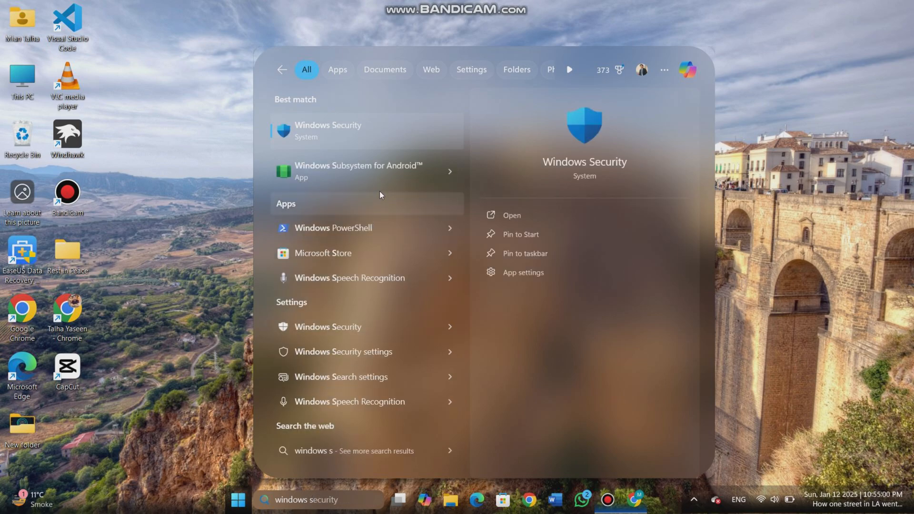
click(382, 161)
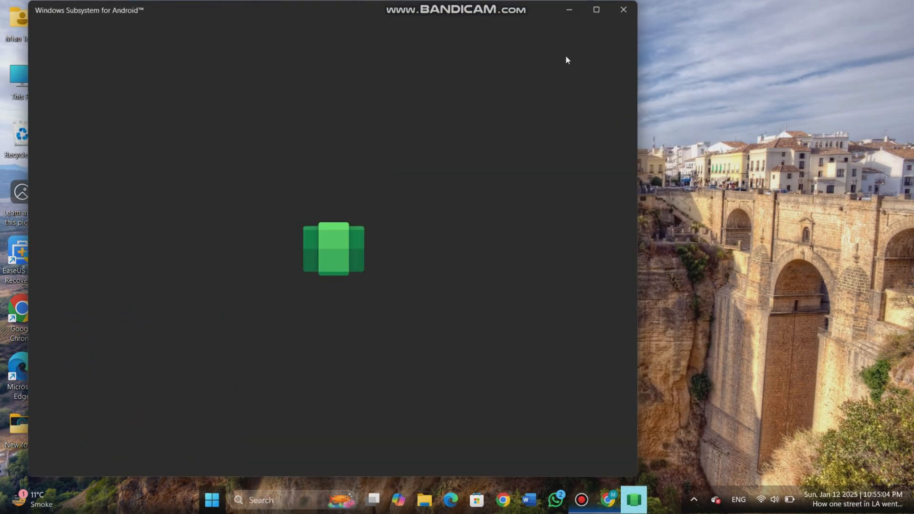
click(596, 10)
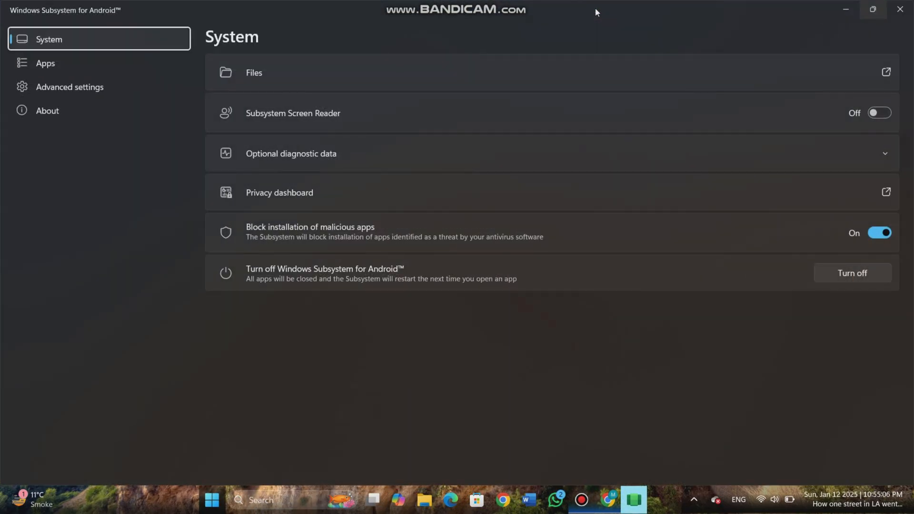
Step: Turn on Share user folders under the experimental features in the subsystem's advanced settings
click(72, 93)
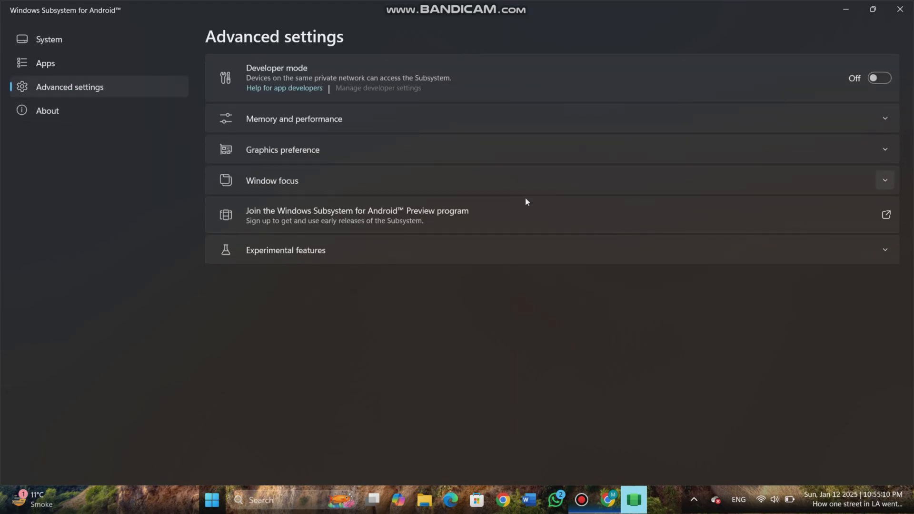
click(887, 254)
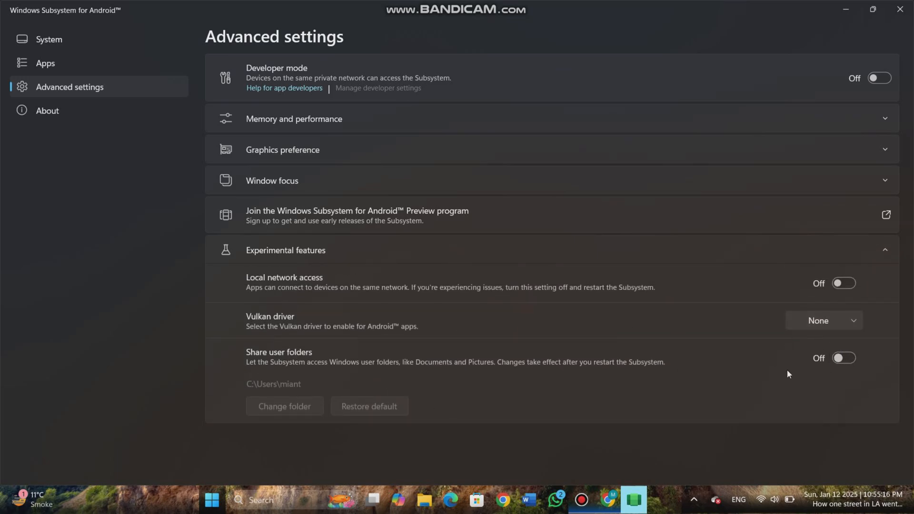
click(845, 359)
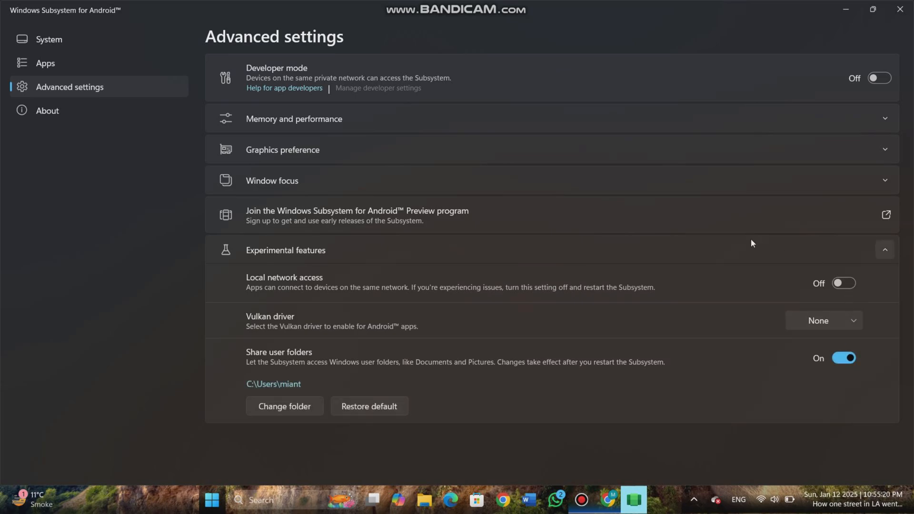
Step: Set the subsystem's window focus to Independent and close the settings window
click(893, 185)
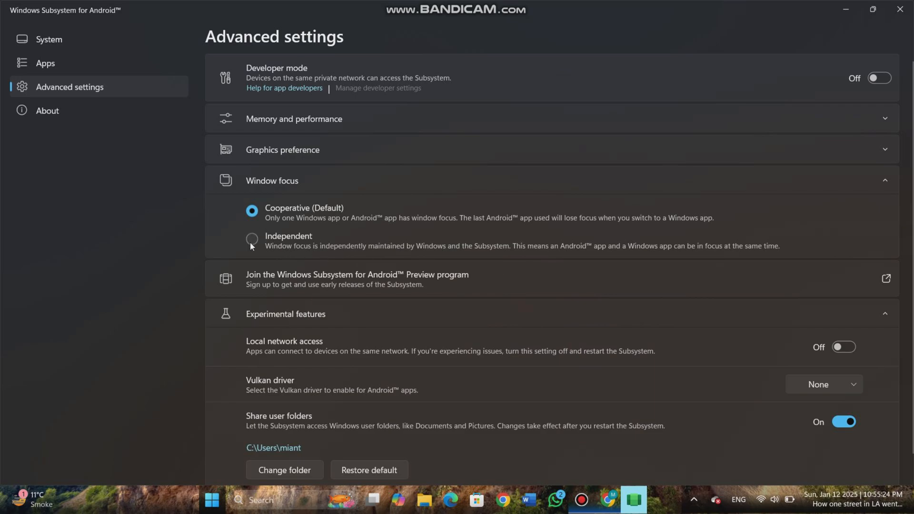
click(255, 239)
scroll(620, 386, down, 2)
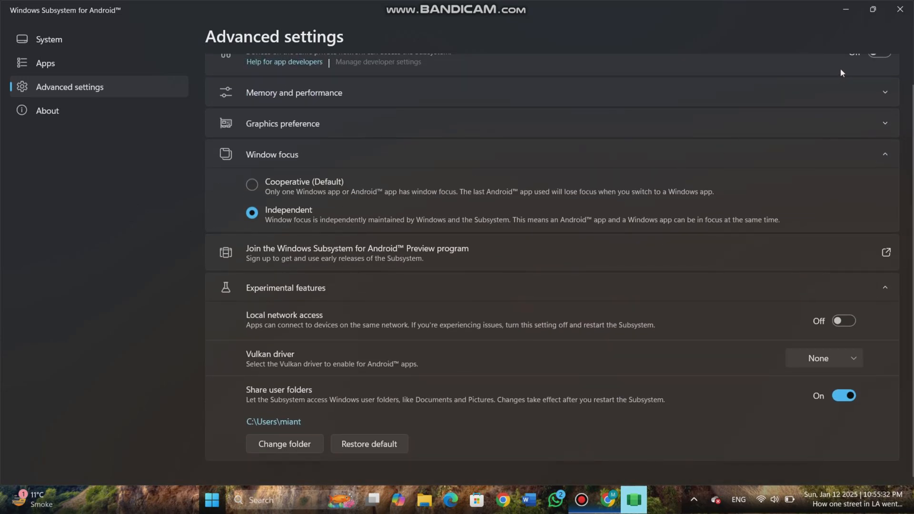
click(899, 6)
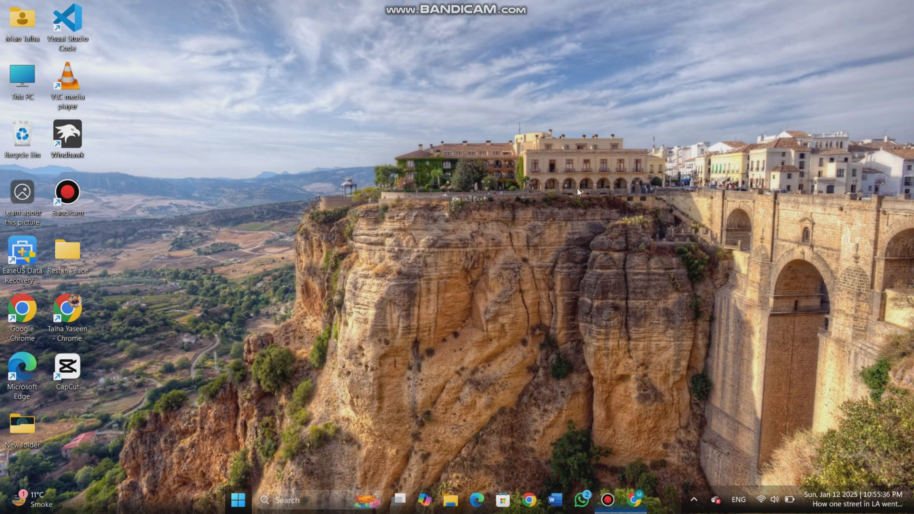